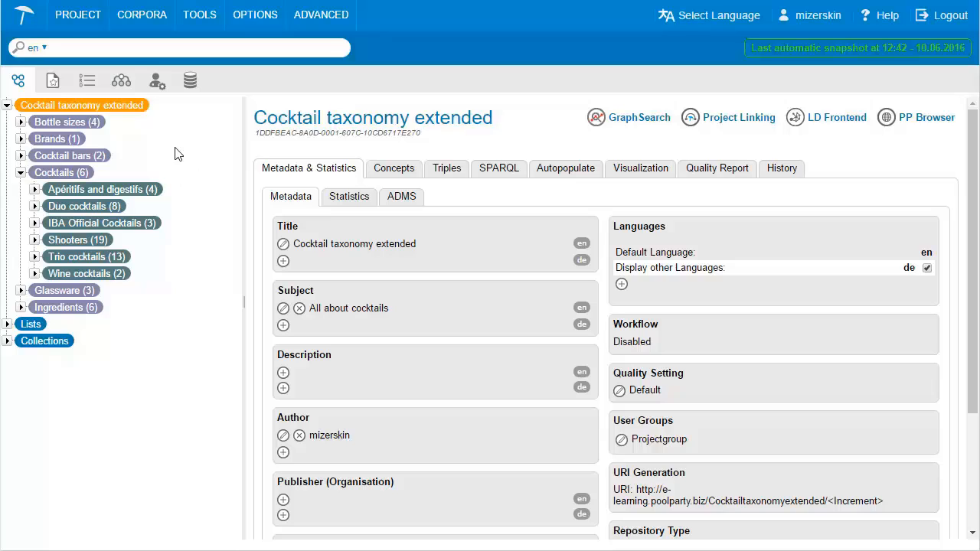
Create a new ontology titled "Master Cocktail Ontology"
left_click(122, 91)
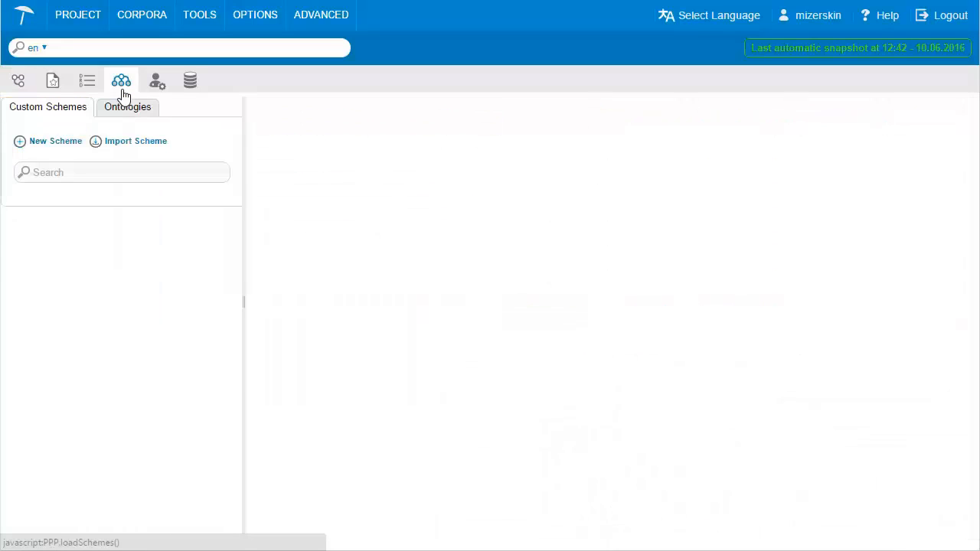
left_click(121, 115)
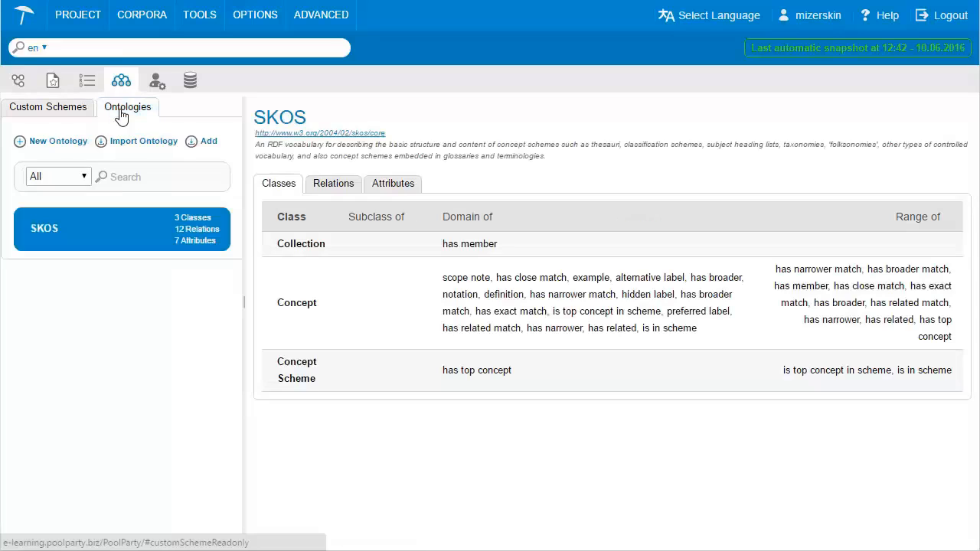
left_click(61, 143)
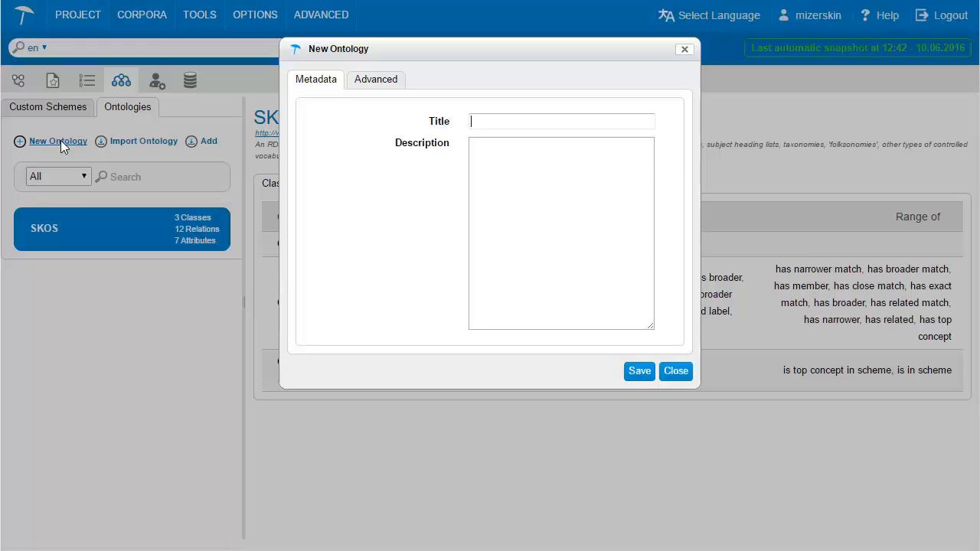
type("Master Cocktail Ontology")
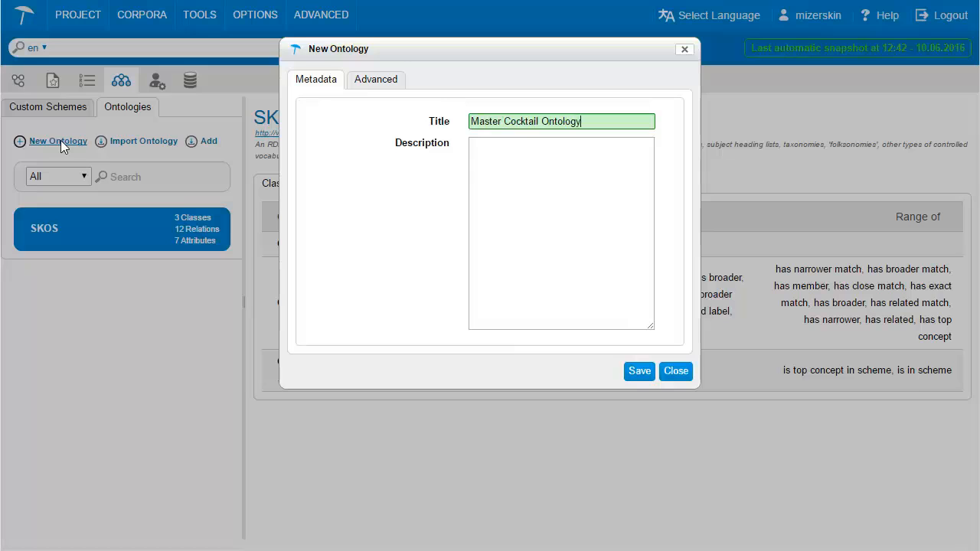
left_click(637, 371)
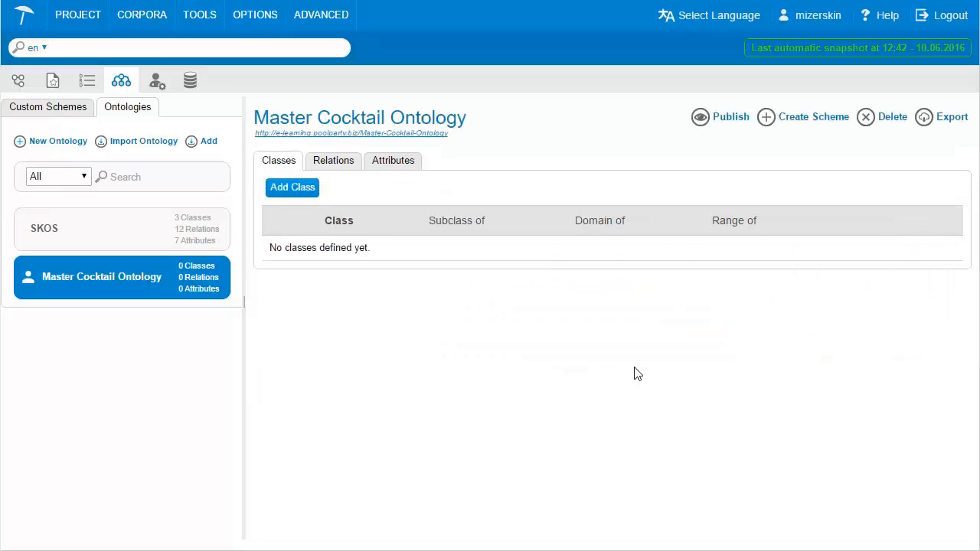
Add a class labelled "Alcoholic beverage" to the Master Cocktail Ontology
left_click(313, 188)
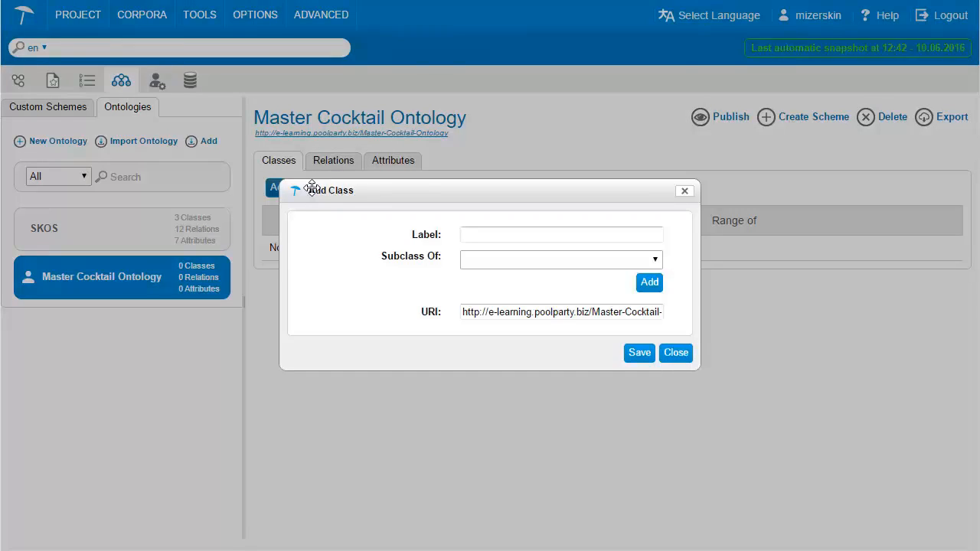
type("Alc")
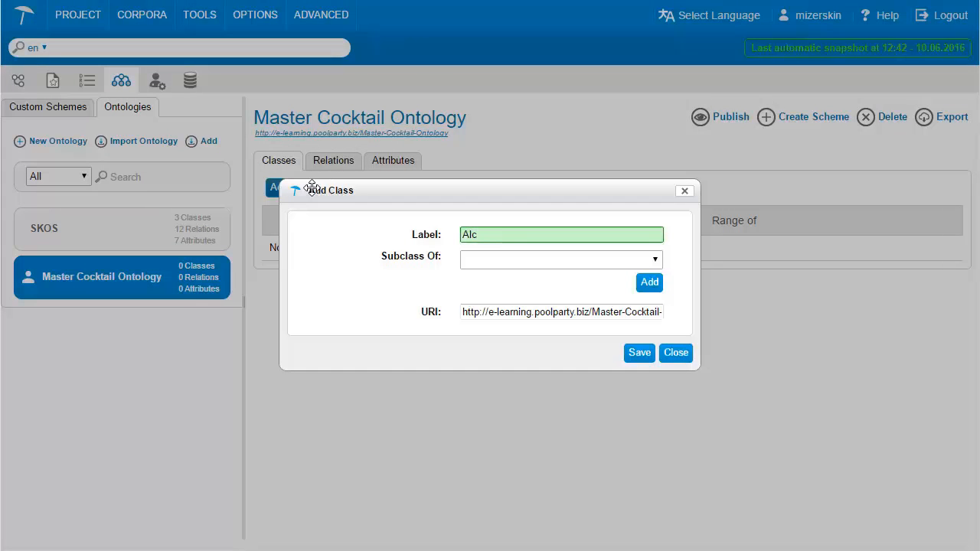
type("p")
key("BackSpace")
type("oholic beverage")
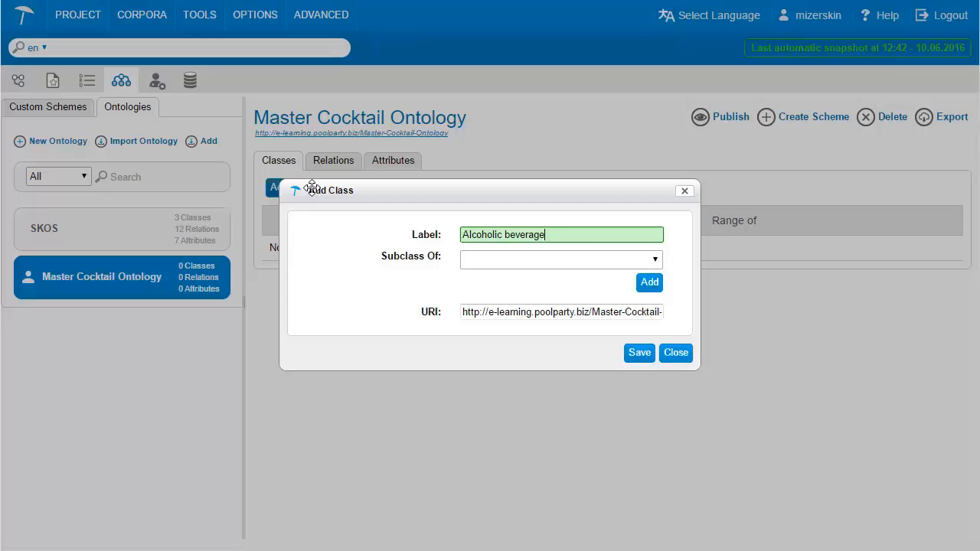
left_click(636, 353)
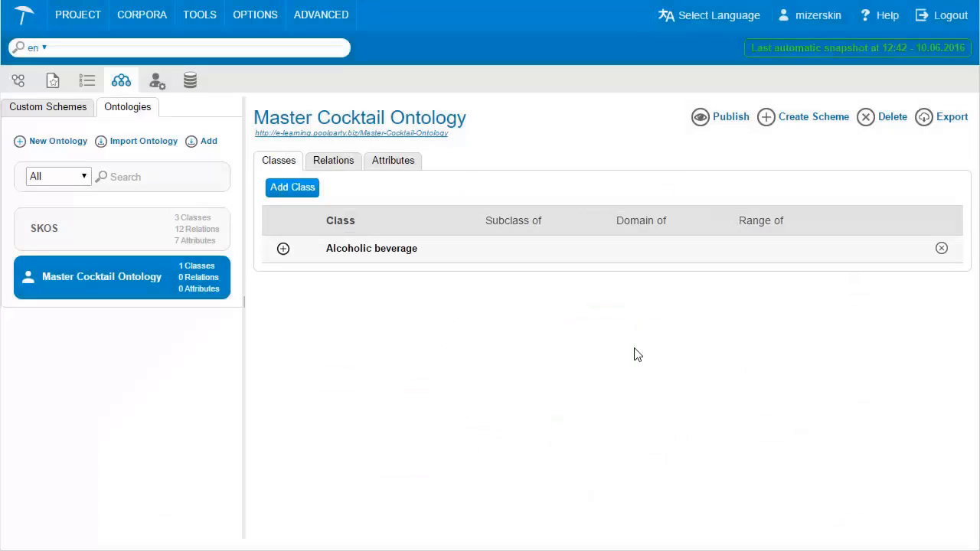
Add a class labelled "Cocktail" as a subclass of Alcoholic beverage
left_click(299, 190)
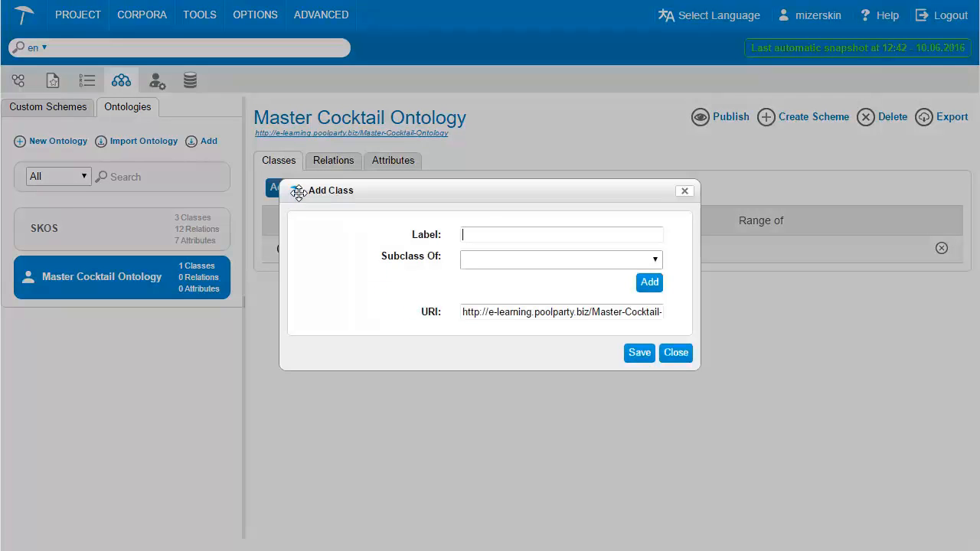
type("Cocktail")
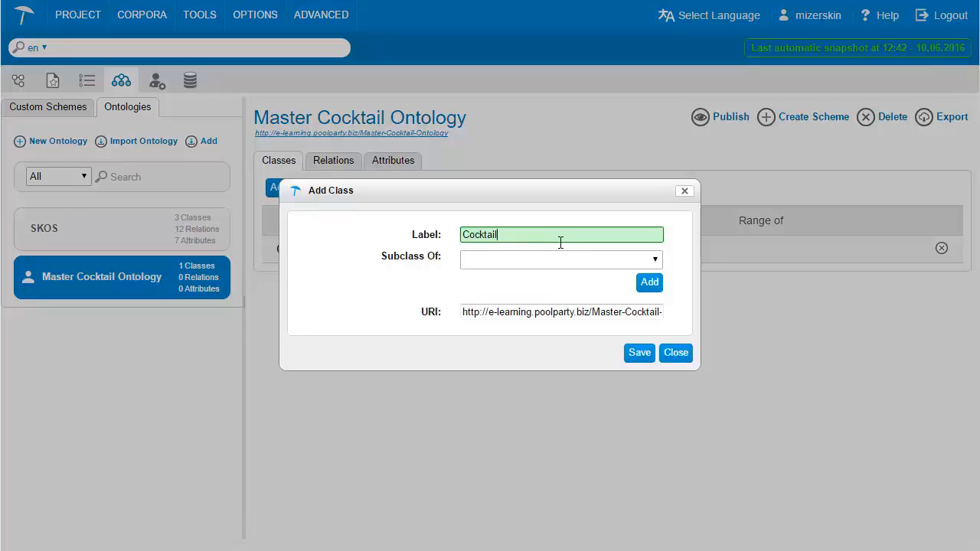
left_click(643, 262)
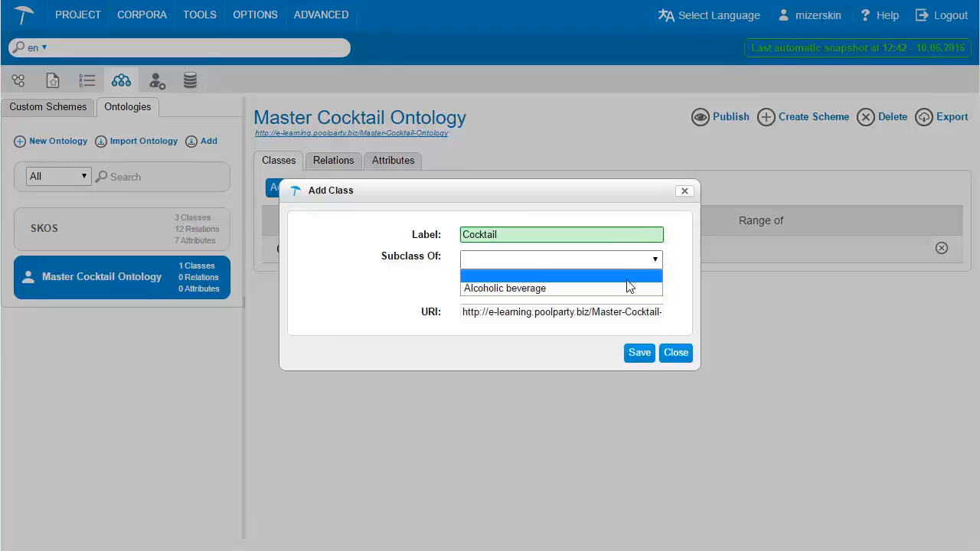
left_click(622, 297)
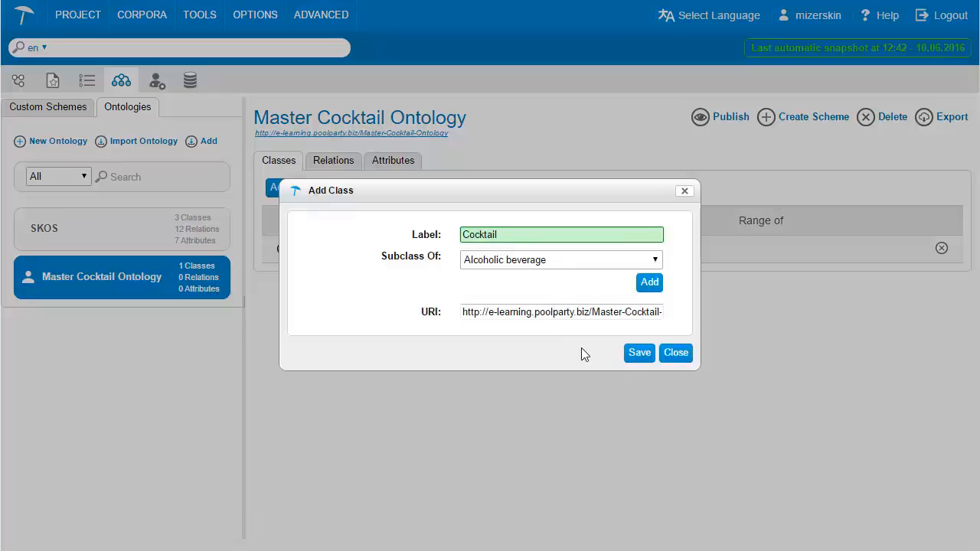
left_click(647, 354)
Add a class labelled "Garnish" without a parent class to the ontology
left_click(291, 187)
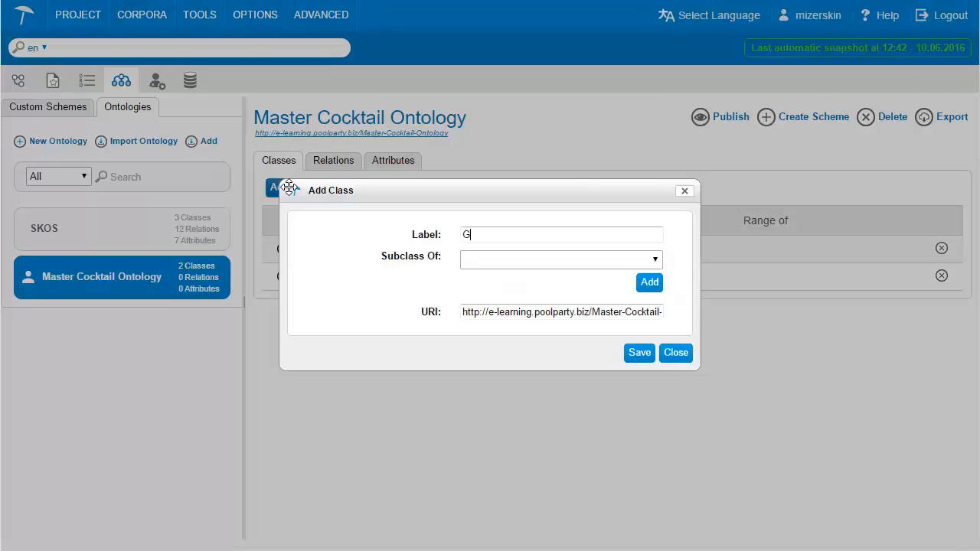
type("Garnish")
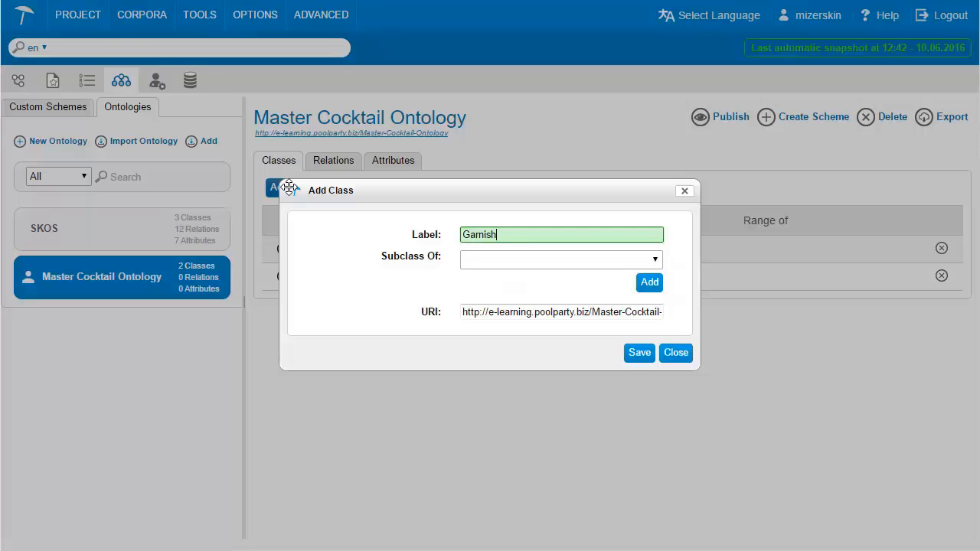
left_click(637, 354)
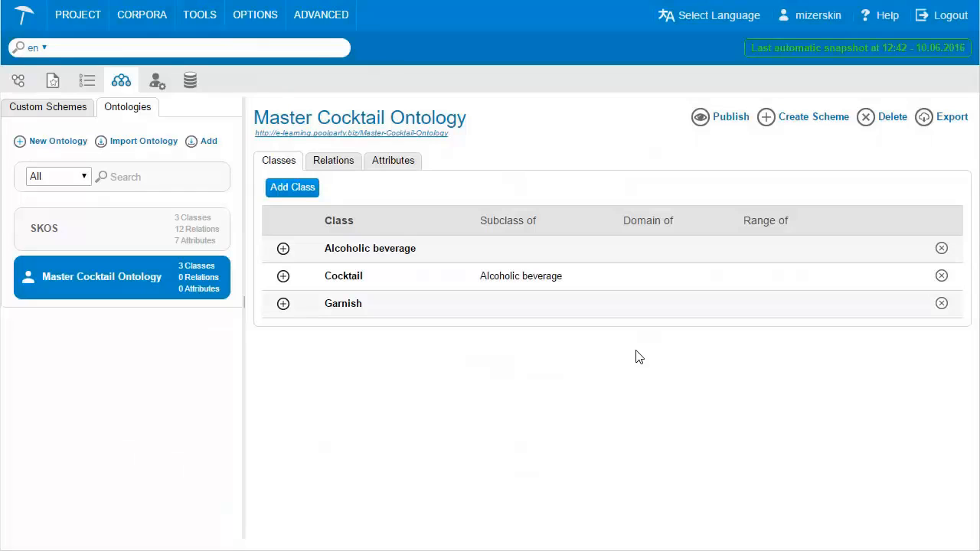
Start a new relation named "hasGarnish" with Cocktail as its domain and Garnish as its range
left_click(339, 167)
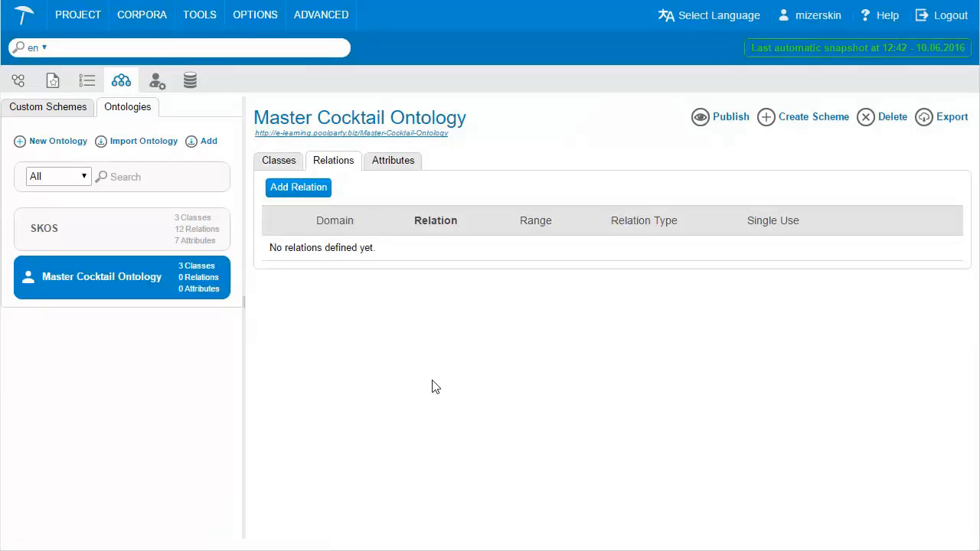
left_click(313, 193)
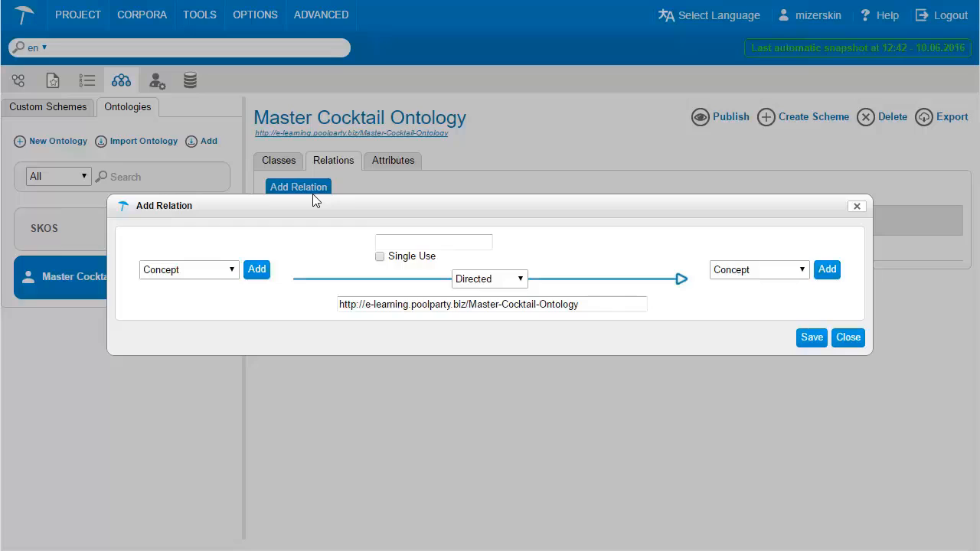
left_click(520, 282)
left_click(519, 283)
left_click(232, 273)
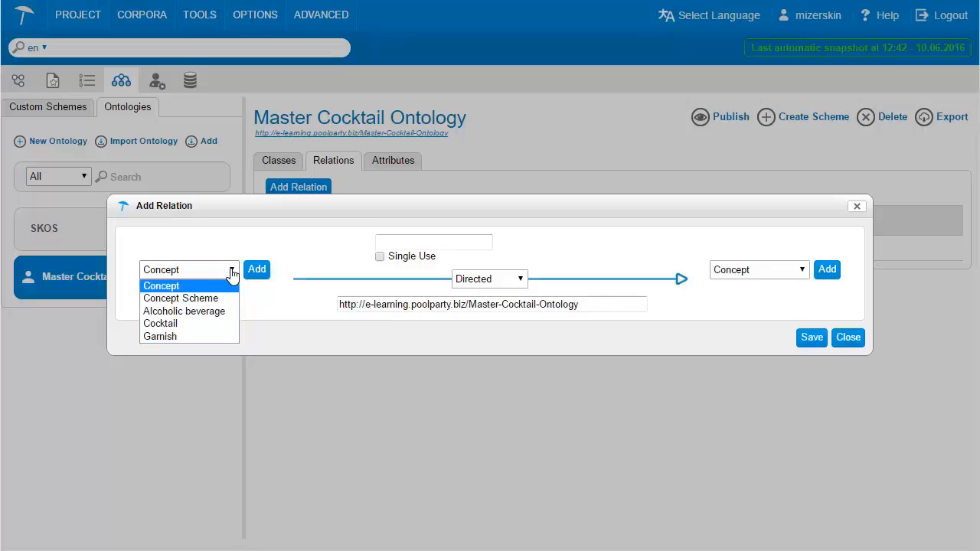
left_click(212, 324)
left_click(399, 242)
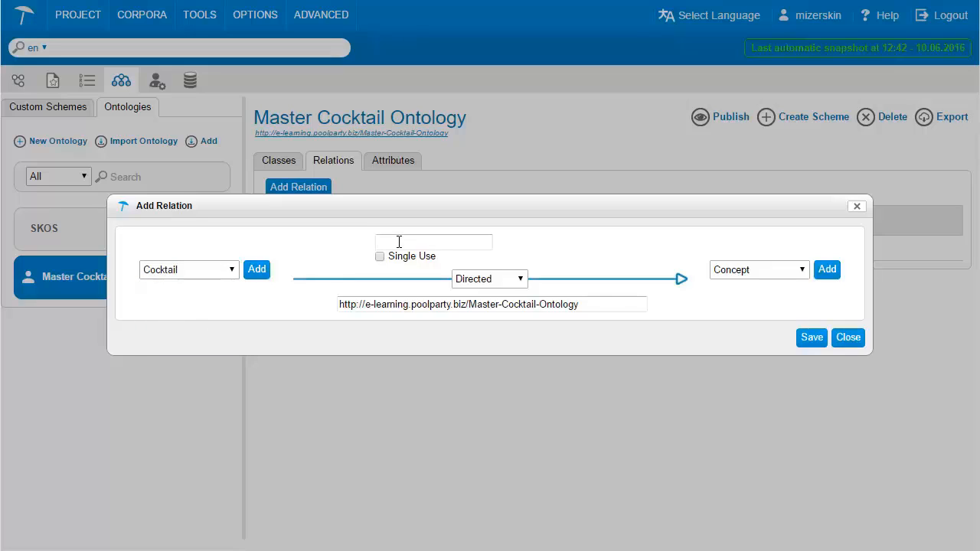
type("hasGarnish")
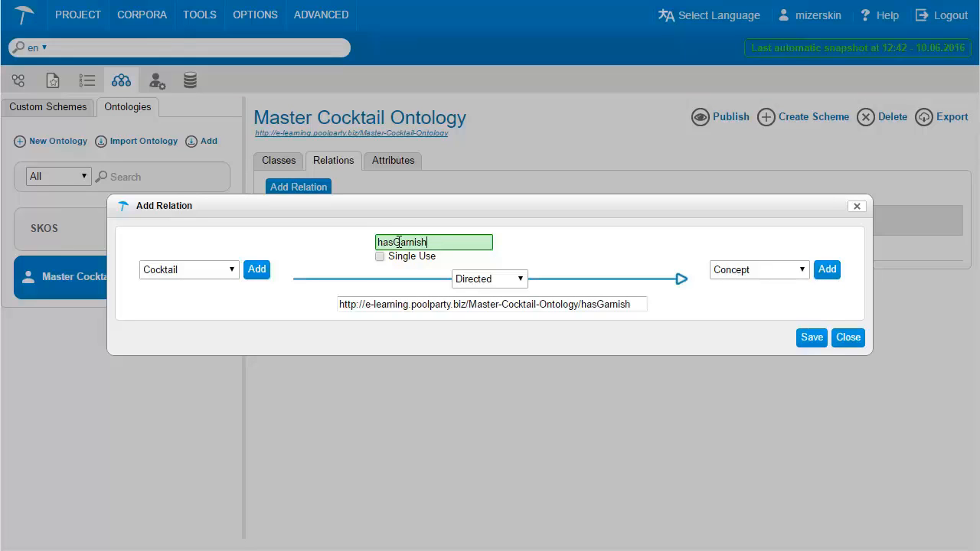
left_click(797, 274)
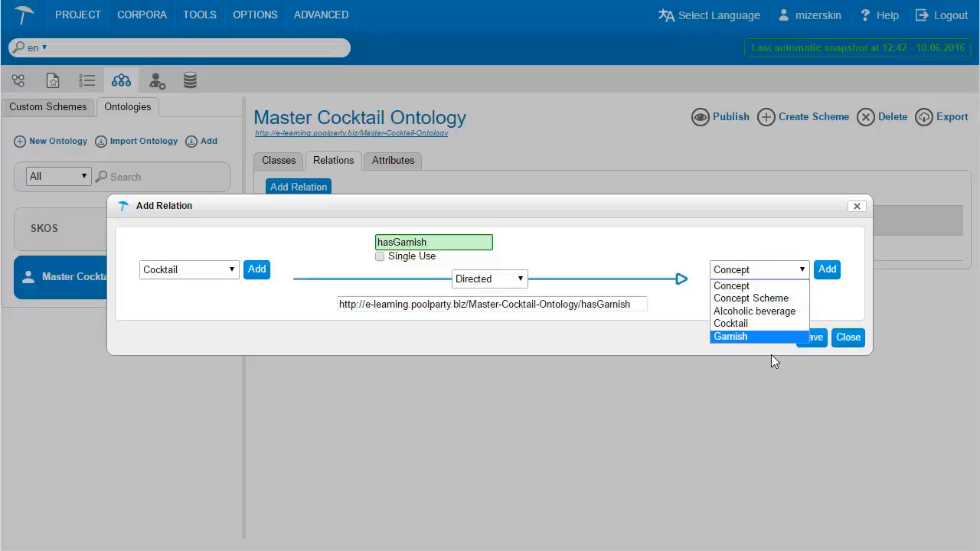
left_click(735, 337)
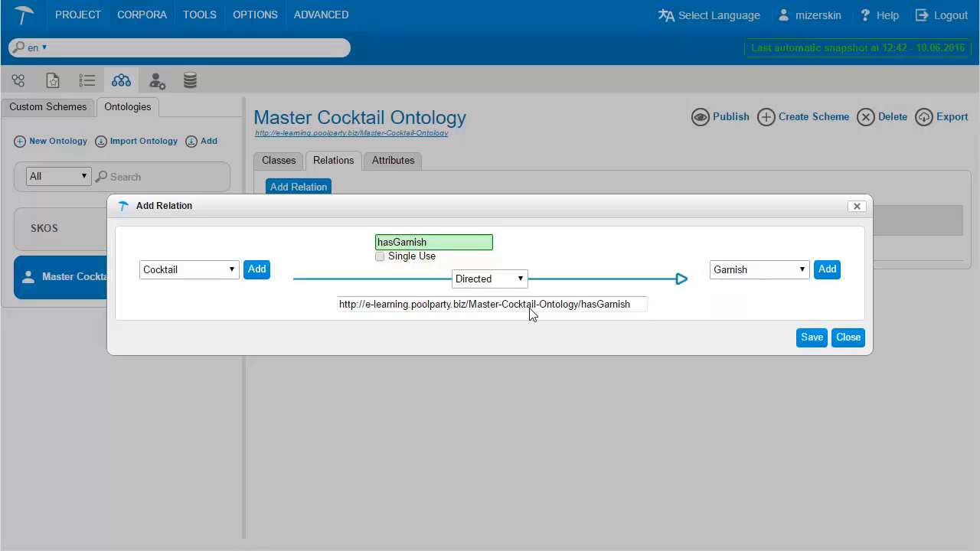
Change the hasGarnish relation type to Inverse and choose Cocktail as domain and Garnish as range again
left_click(521, 281)
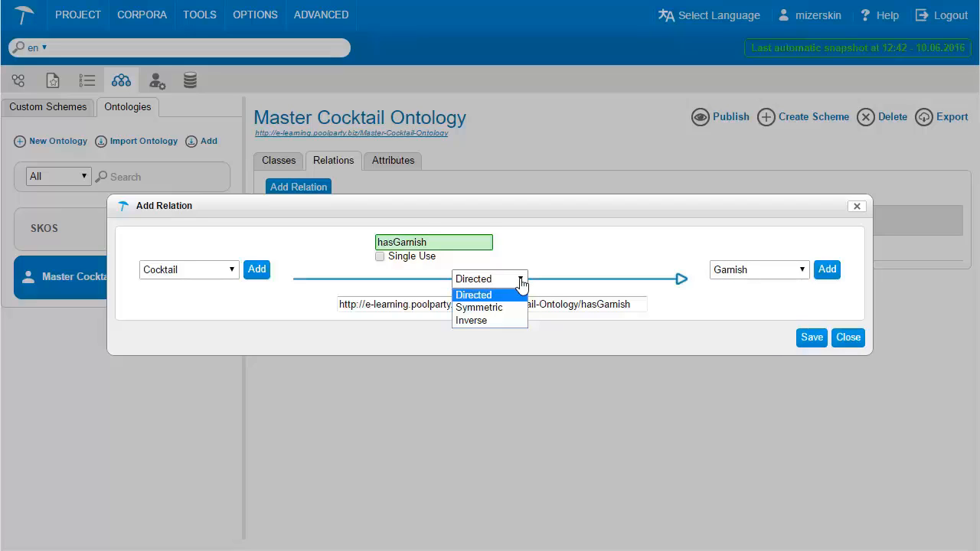
left_click(482, 320)
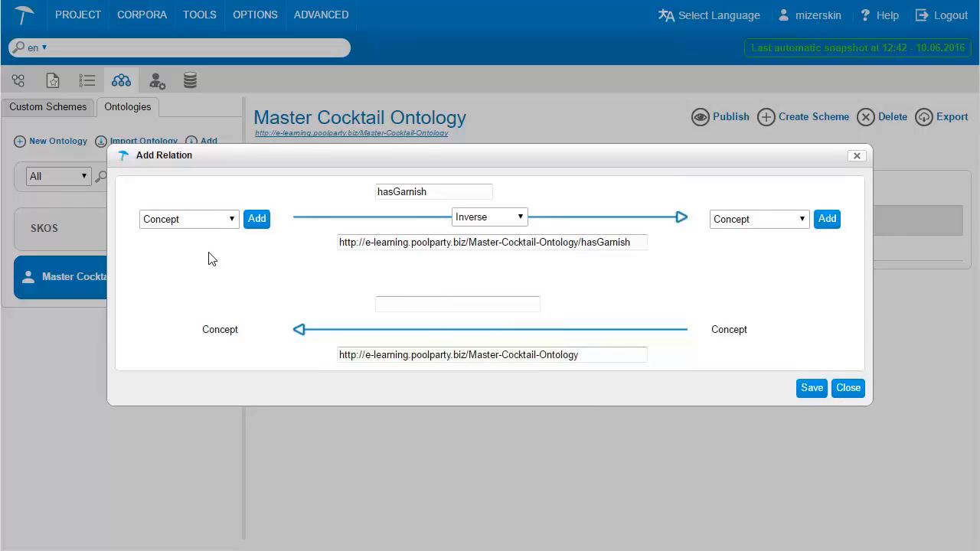
left_click(222, 223)
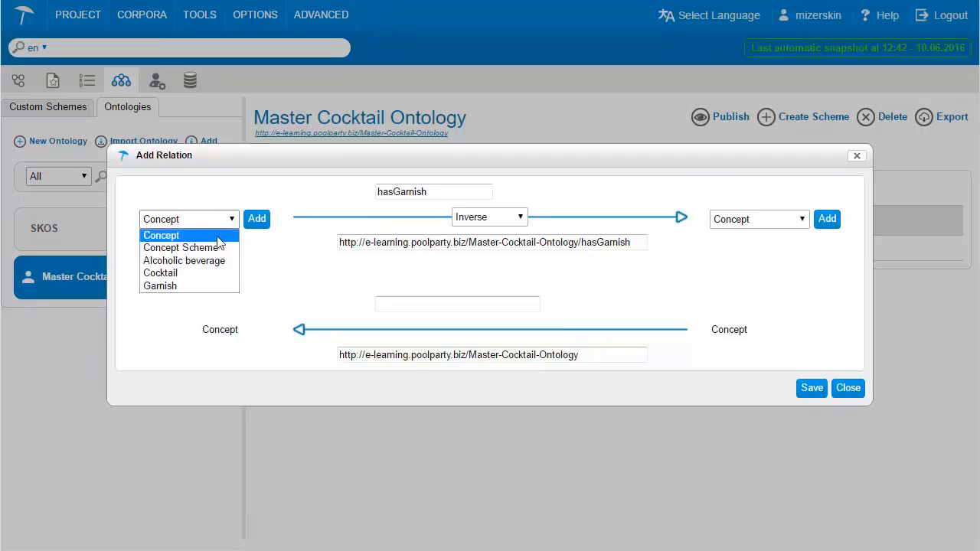
left_click(211, 280)
left_click(801, 222)
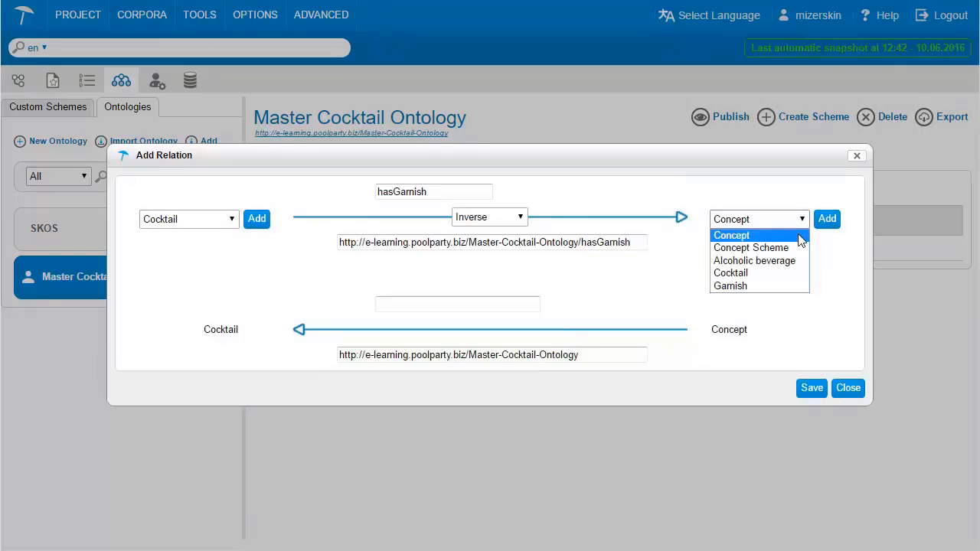
left_click(777, 287)
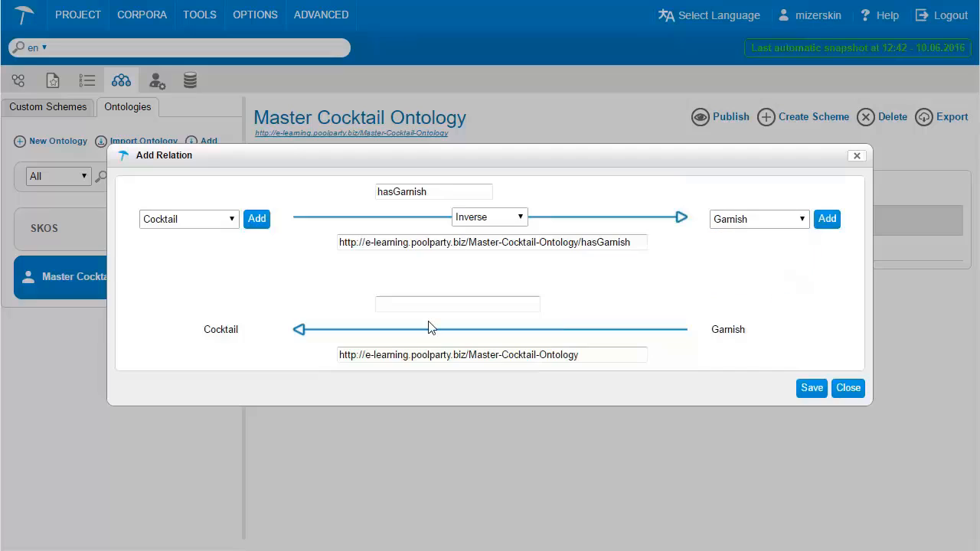
Name the inverse direction from Garnish to Cocktail "isServed" and save the relation pair
left_click(445, 303)
type("is")
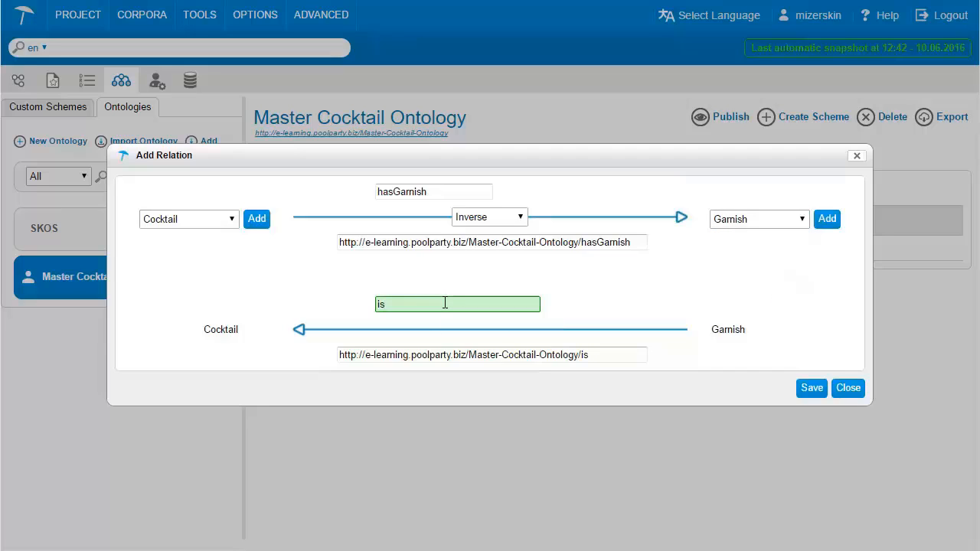
type("Served")
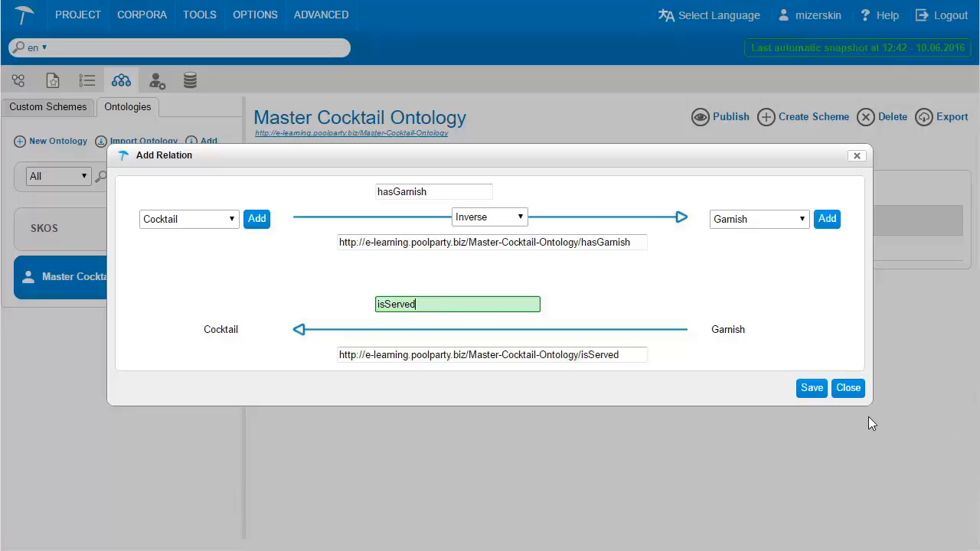
left_click(809, 388)
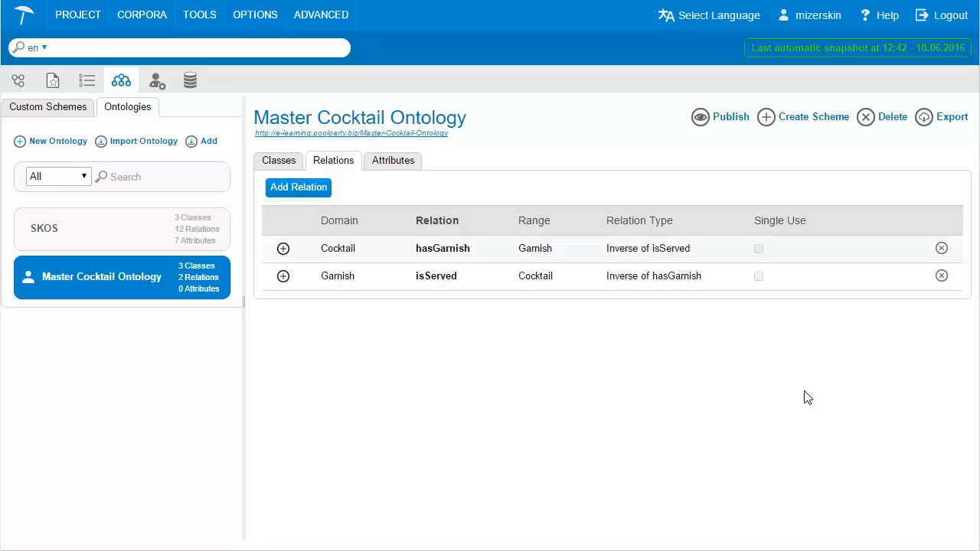
Add a symmetric relation named "isVariantOf" with Cocktail as both domain and range, and save it
left_click(282, 191)
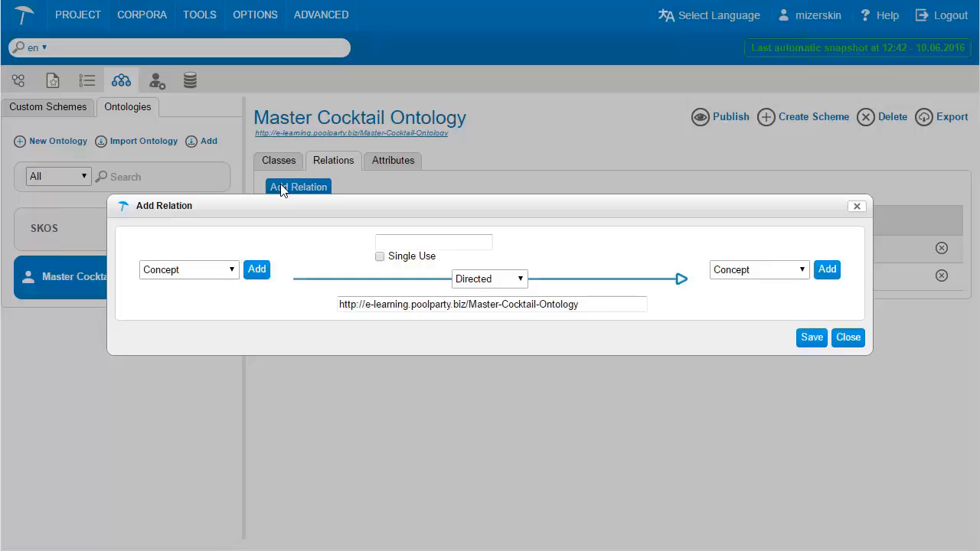
left_click(522, 281)
left_click(518, 309)
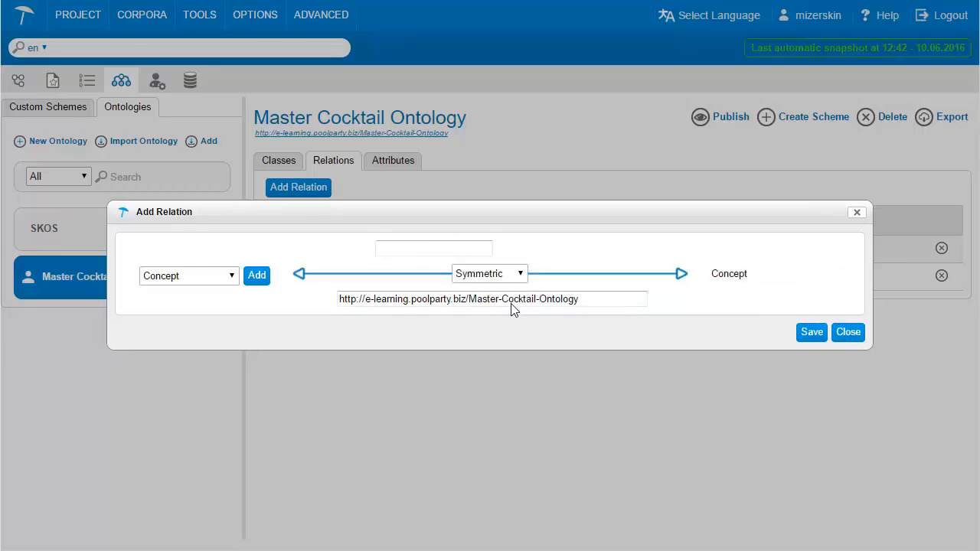
left_click(228, 280)
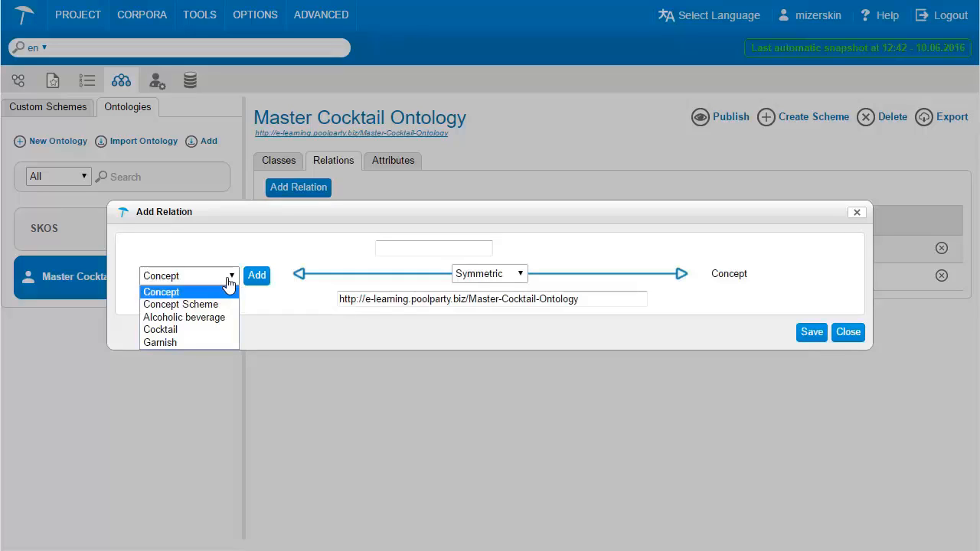
left_click(218, 331)
left_click(396, 244)
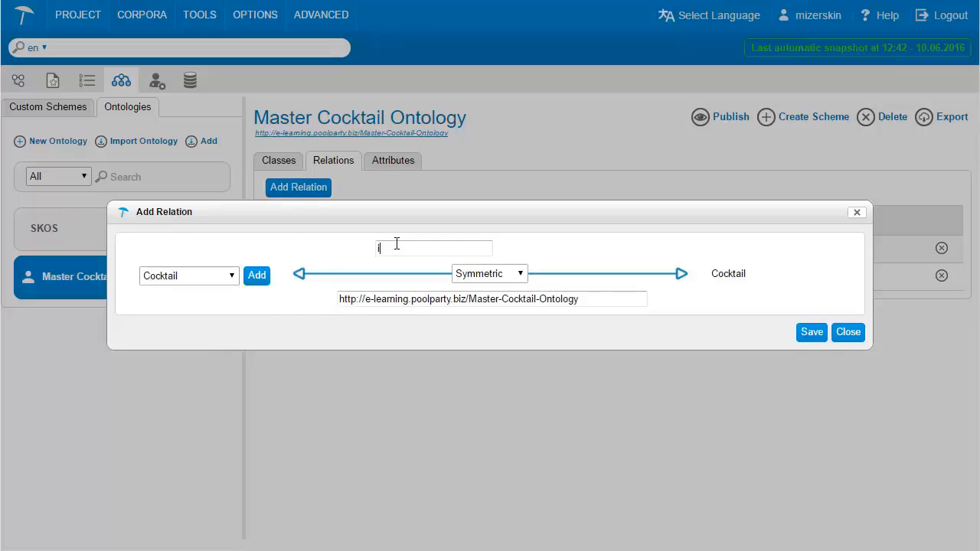
type("isVarian")
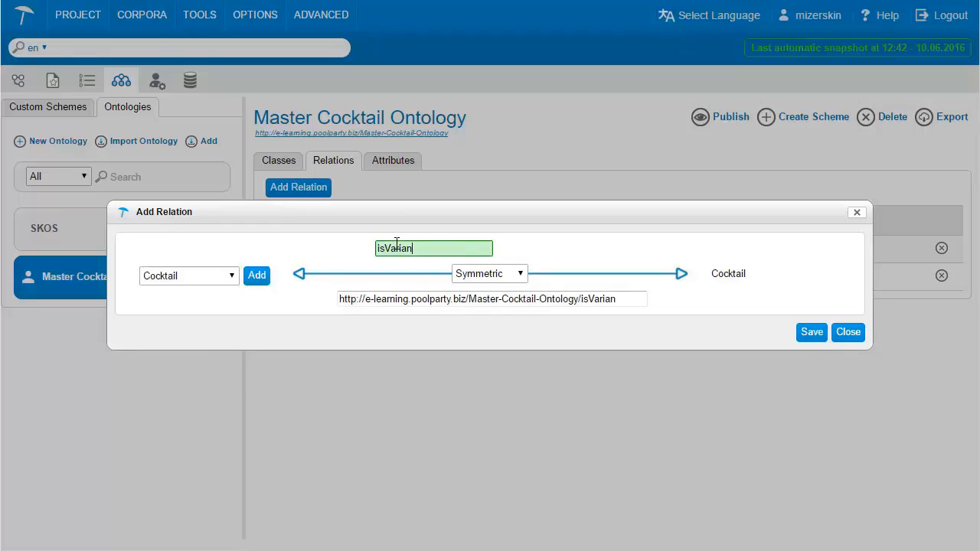
type("tOf")
left_click(800, 335)
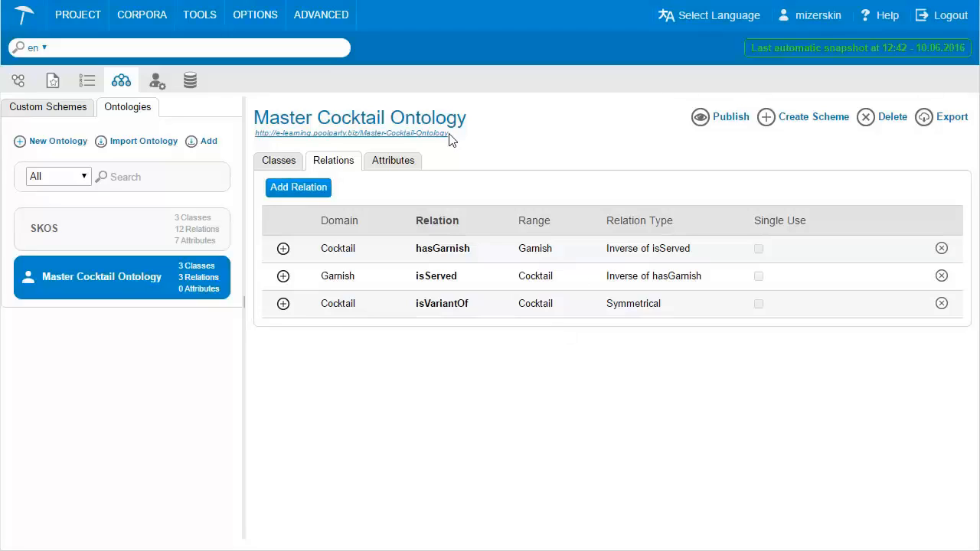
Add a Boolean attribute labelled "servedFrozen" with Cocktail as its domain and save it
left_click(403, 168)
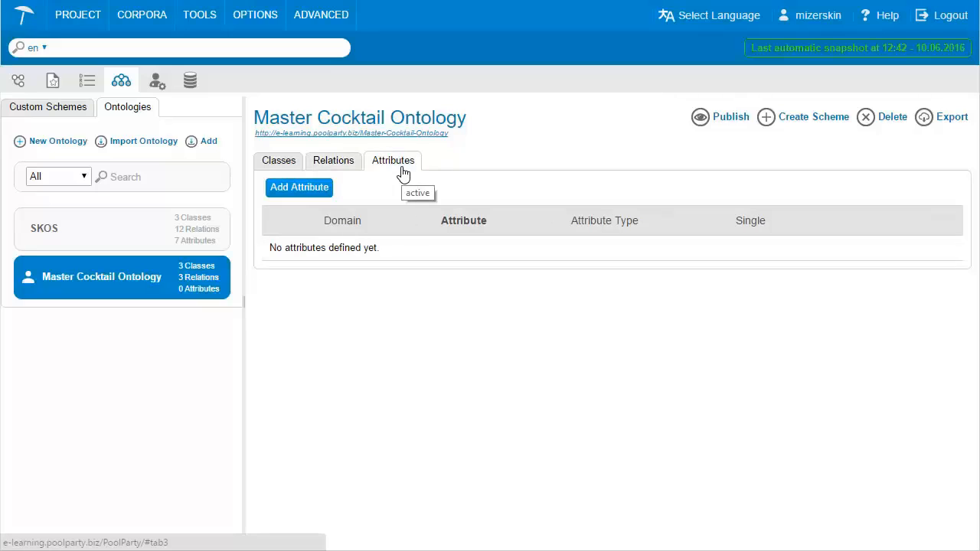
left_click(312, 200)
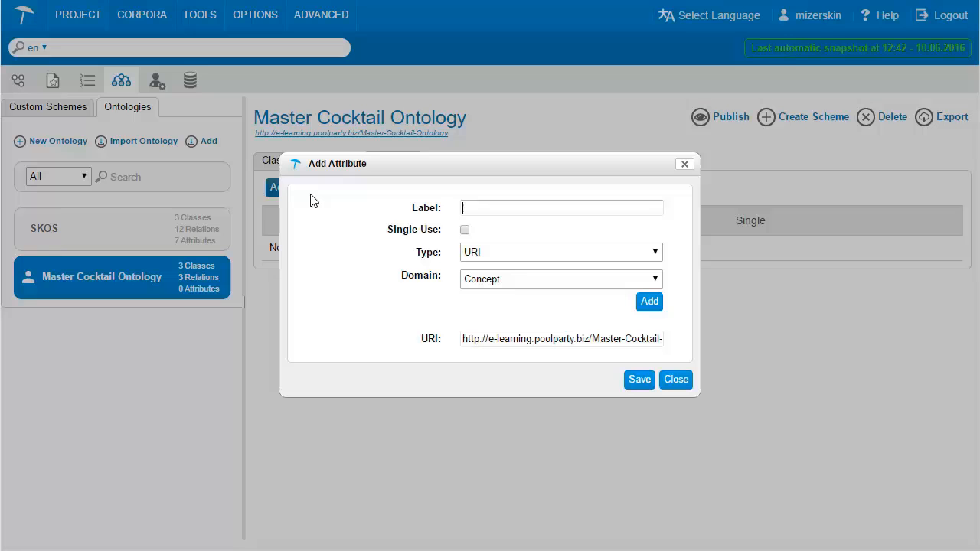
type("served")
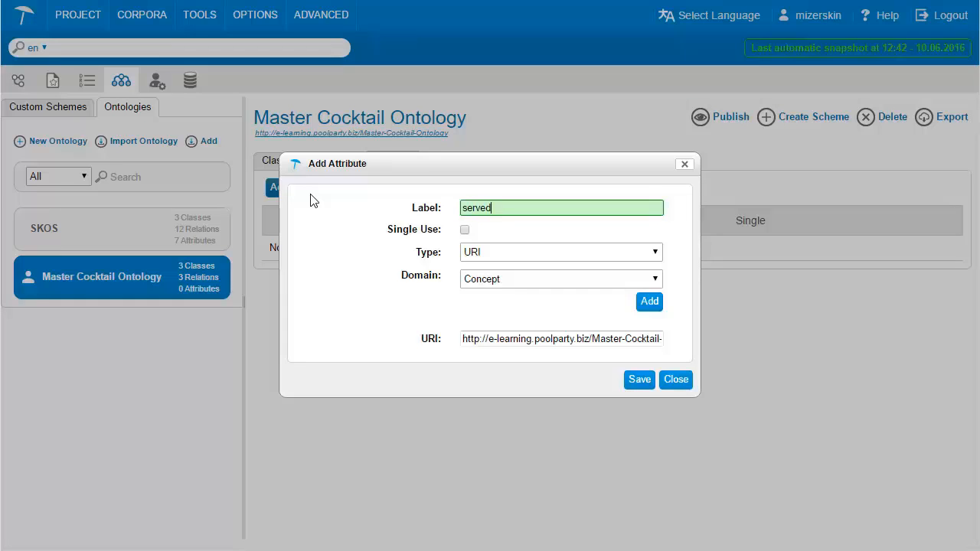
type("Frozen")
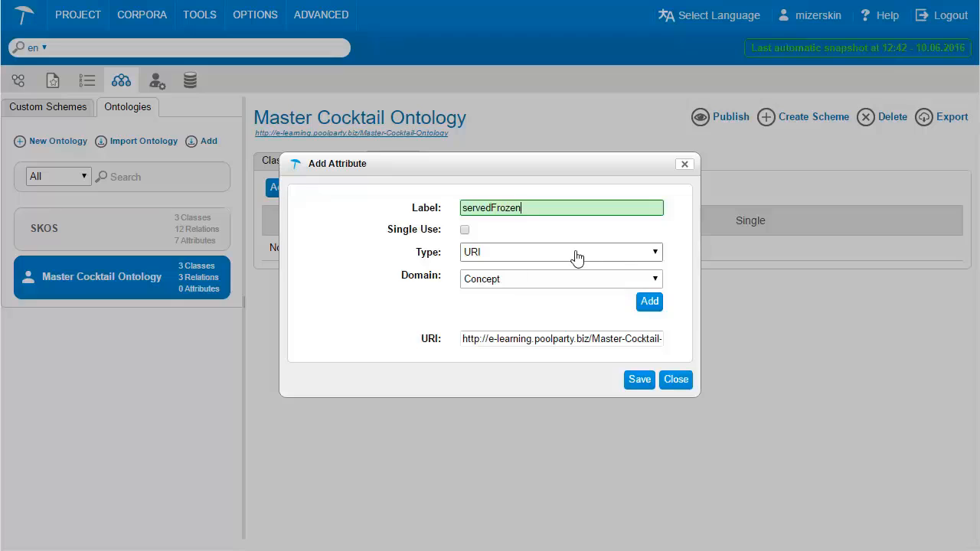
left_click(649, 257)
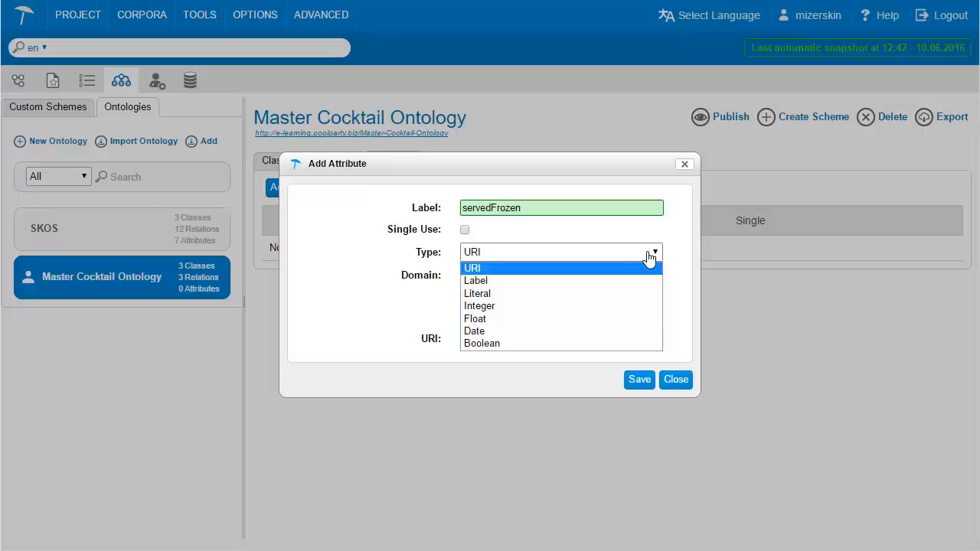
left_click(546, 343)
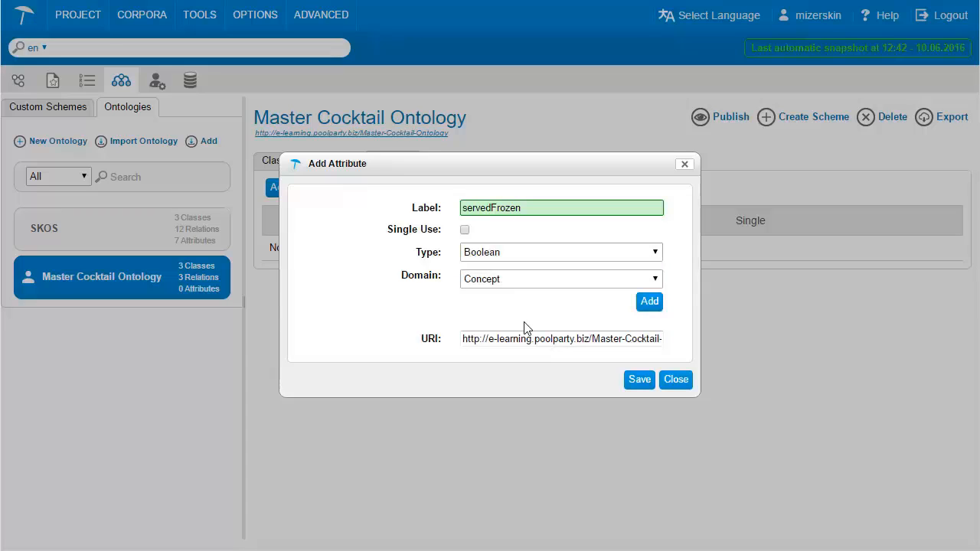
left_click(654, 281)
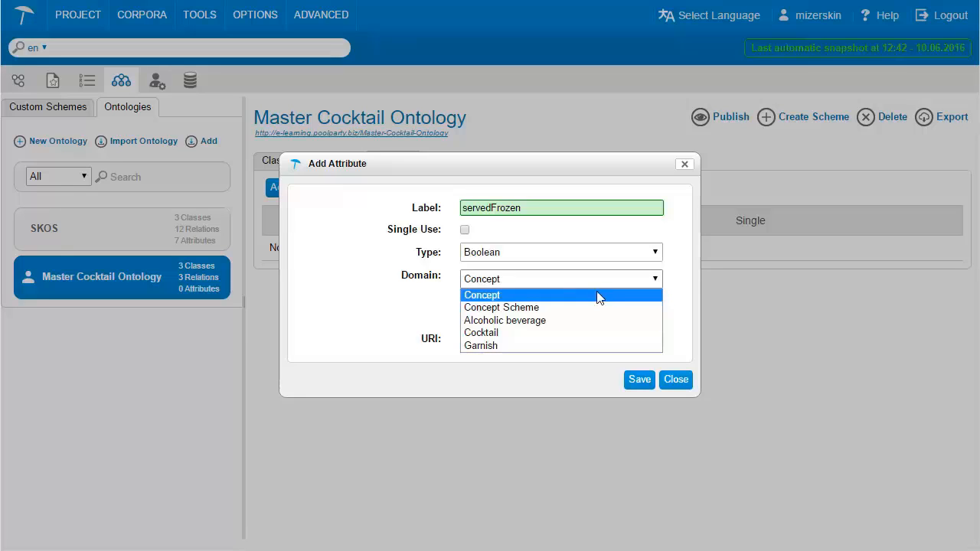
left_click(541, 336)
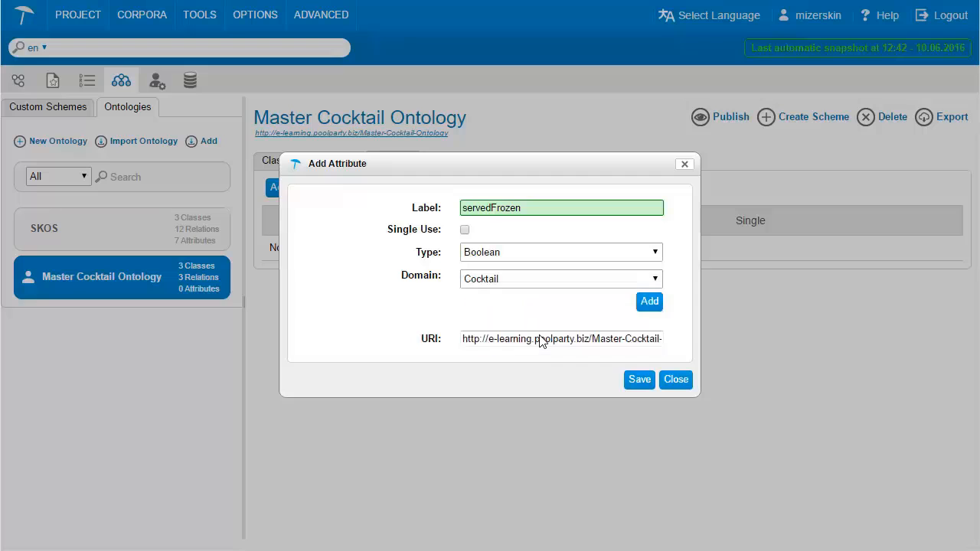
left_click(639, 385)
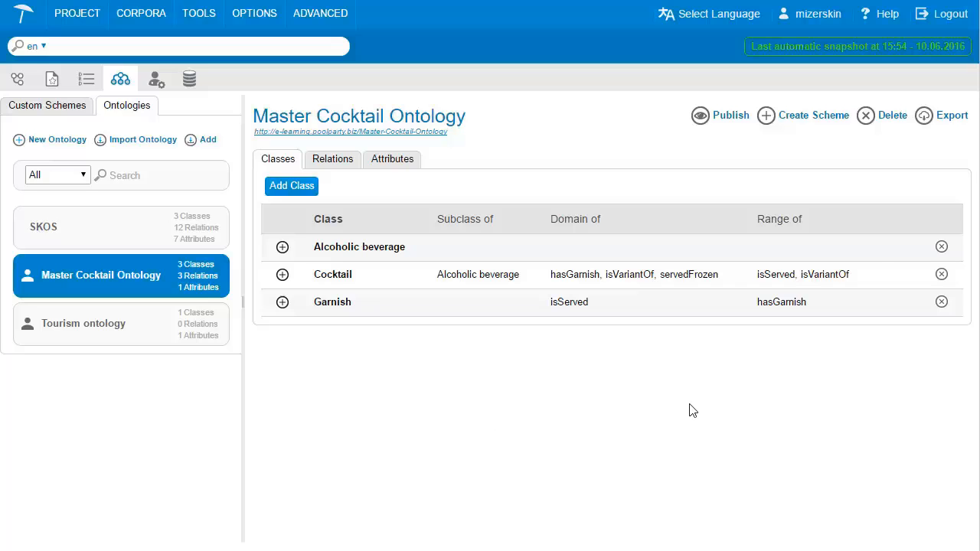
Create a custom scheme titled "Cocktail scheme" from the Master Cocktail Ontology
left_click(812, 116)
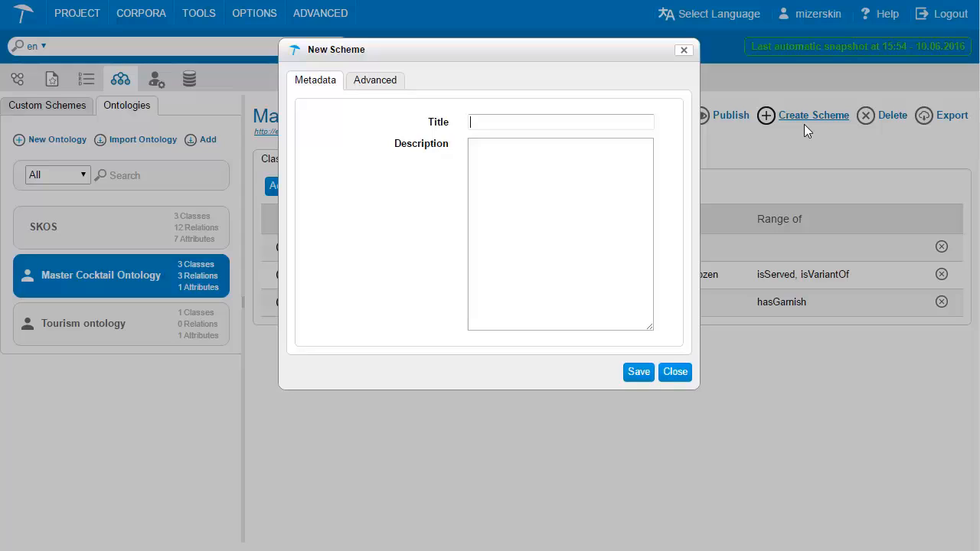
type("Coc")
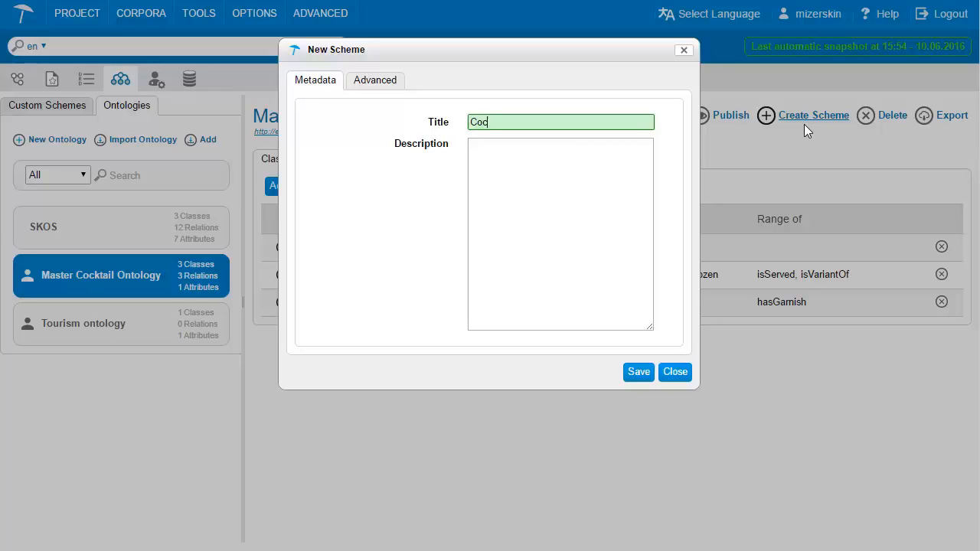
type("ktail scheme")
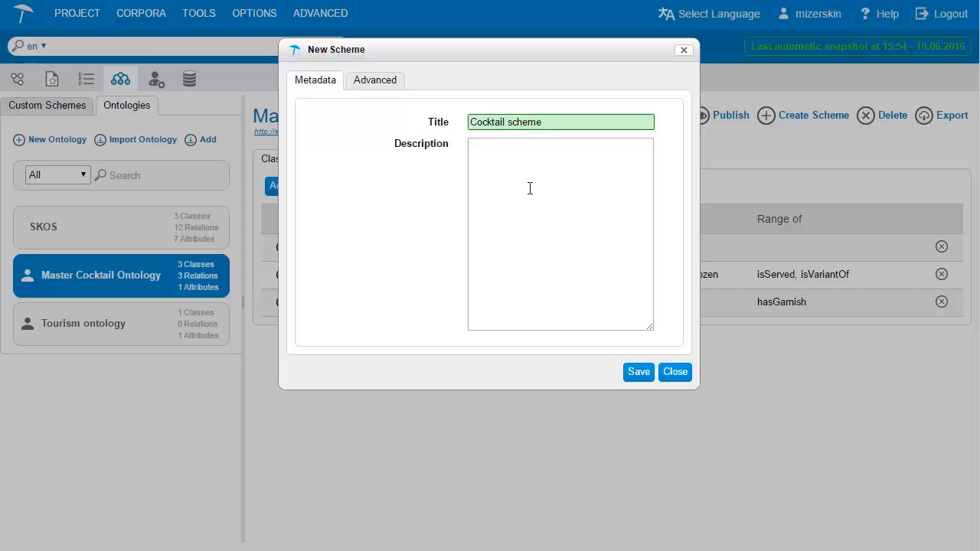
left_click(638, 372)
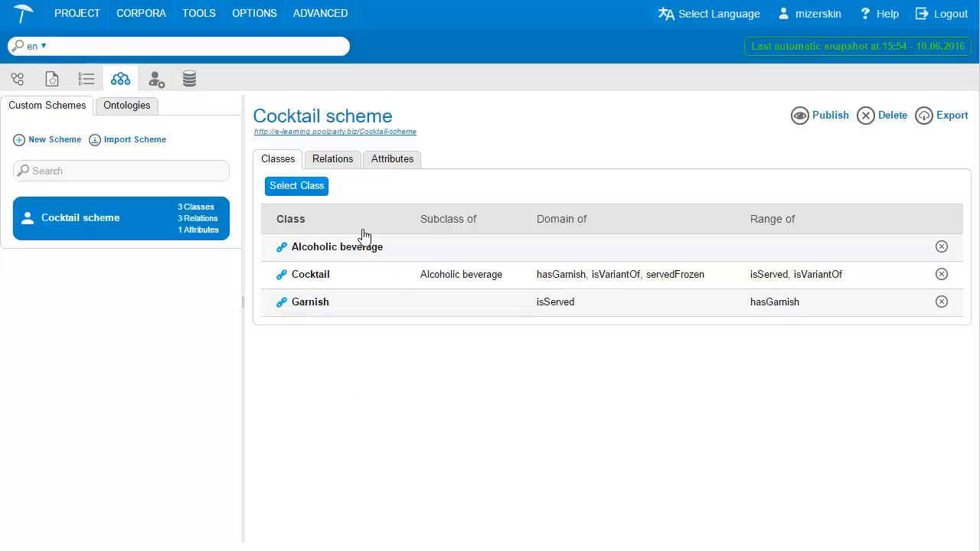
Search the available ontologies for "cockt" and link the Cocktail bar class from Tourism_ontology to the Cocktail scheme
left_click(320, 192)
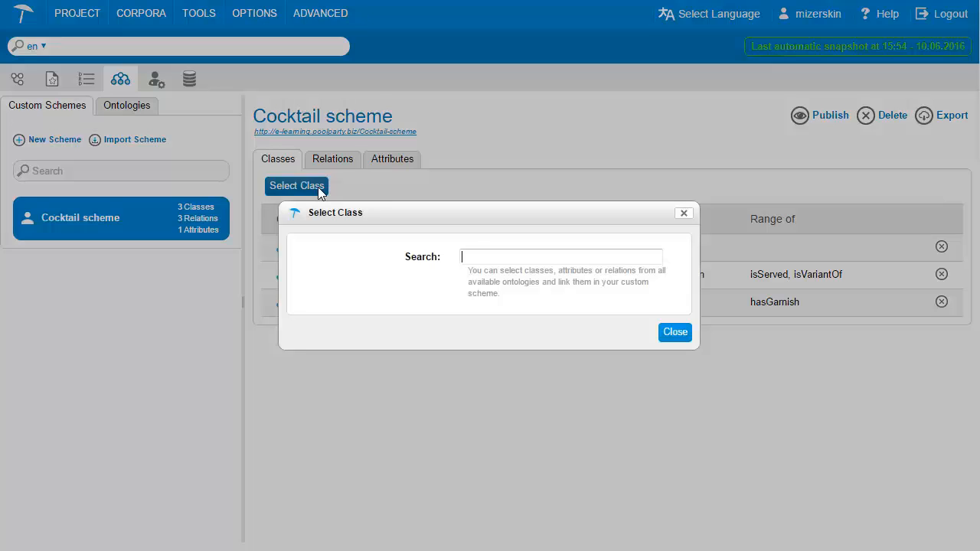
type("cockt")
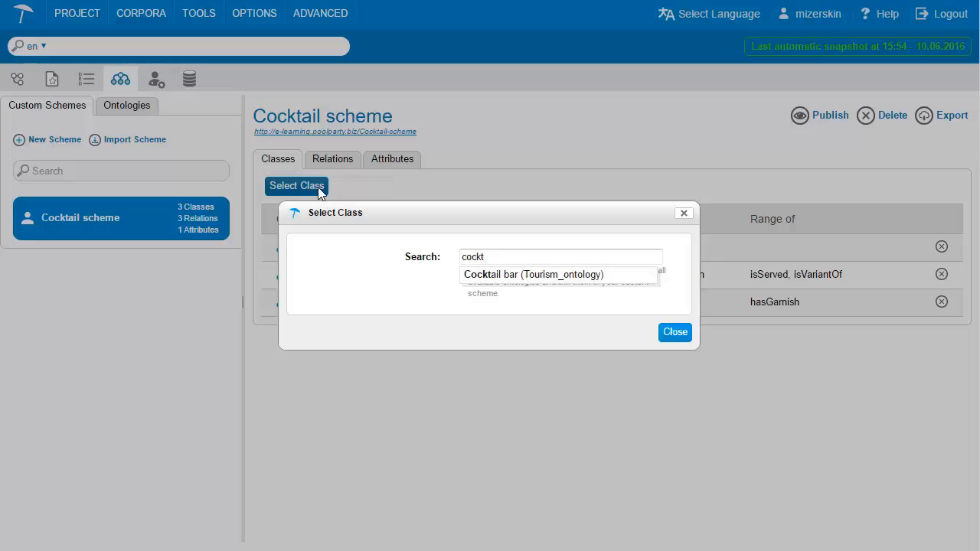
left_click(541, 276)
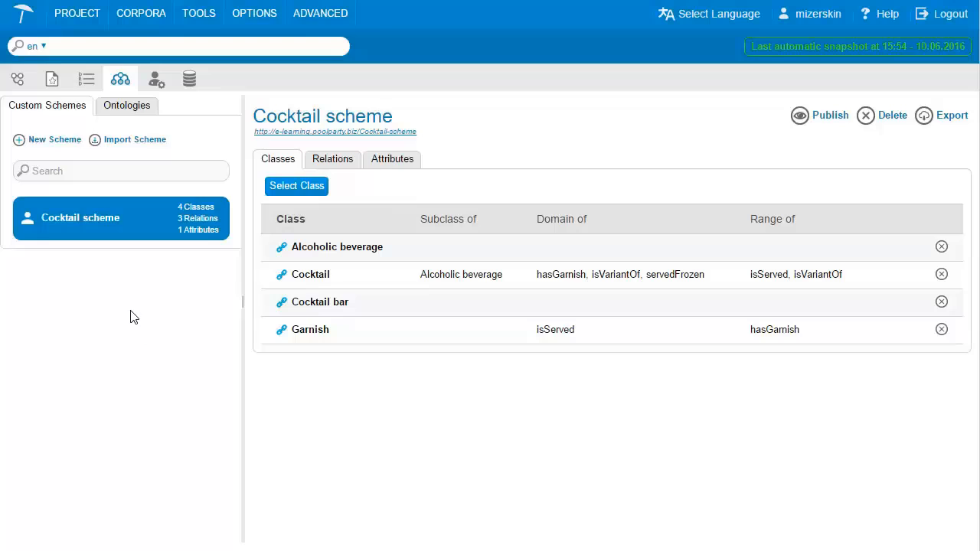
Select Cocktail scheme as a custom scheme for the project
left_click(242, 16)
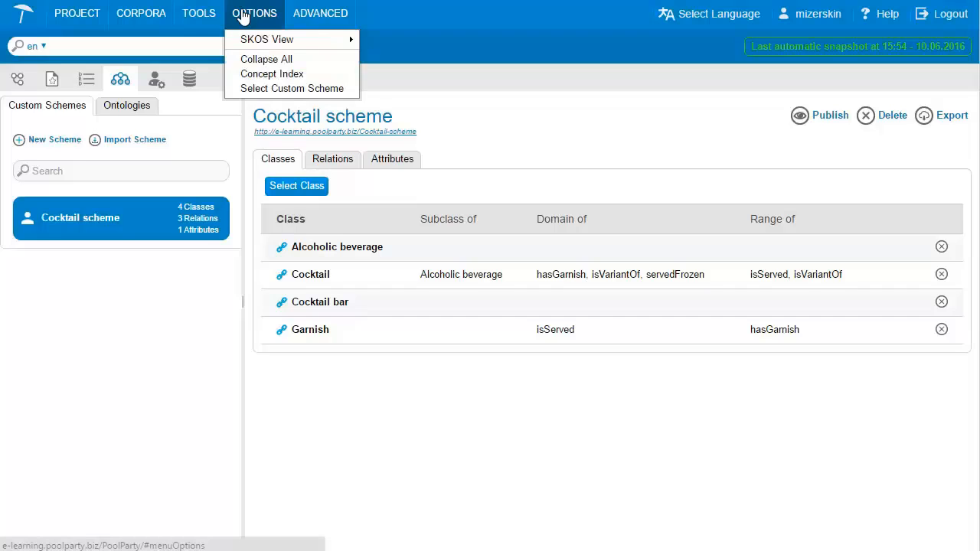
left_click(200, 14)
left_click(255, 14)
left_click(277, 88)
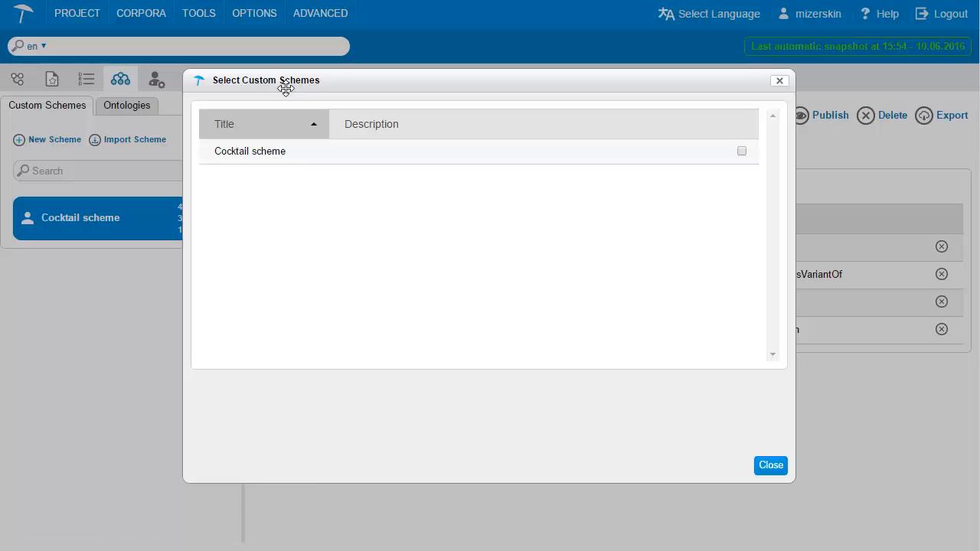
left_click(742, 152)
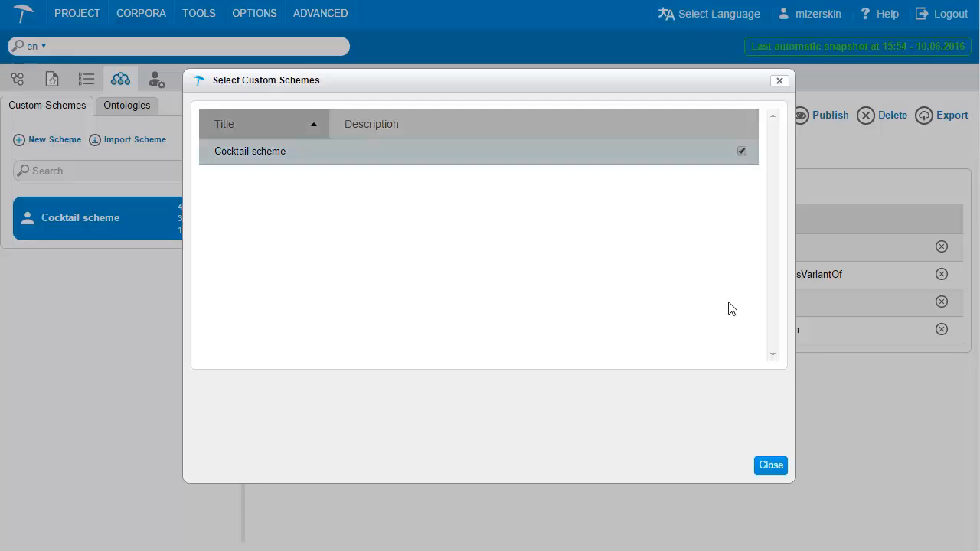
left_click(771, 467)
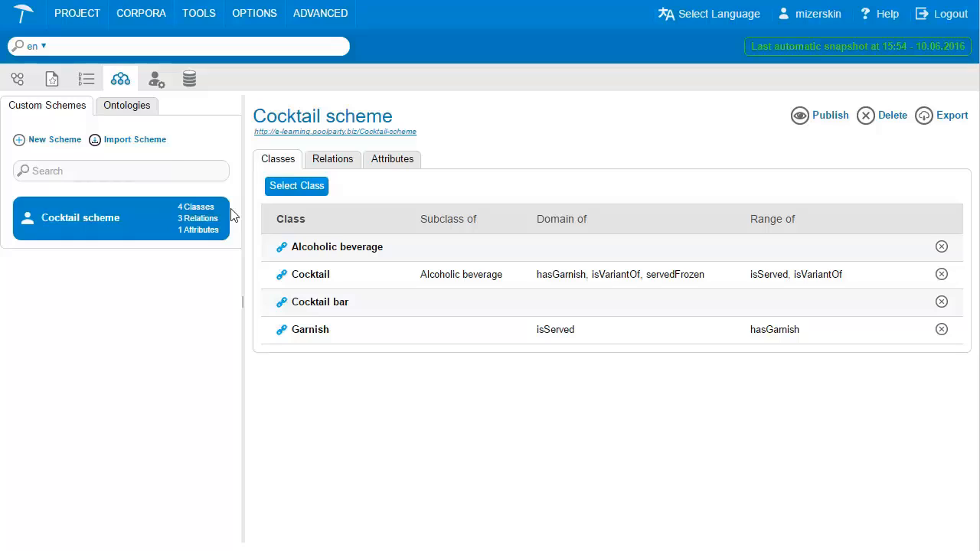
Apply the custom class Cocktail from Cocktail_scheme to the Cocktails concept scheme in the taxonomy tree
left_click(17, 82)
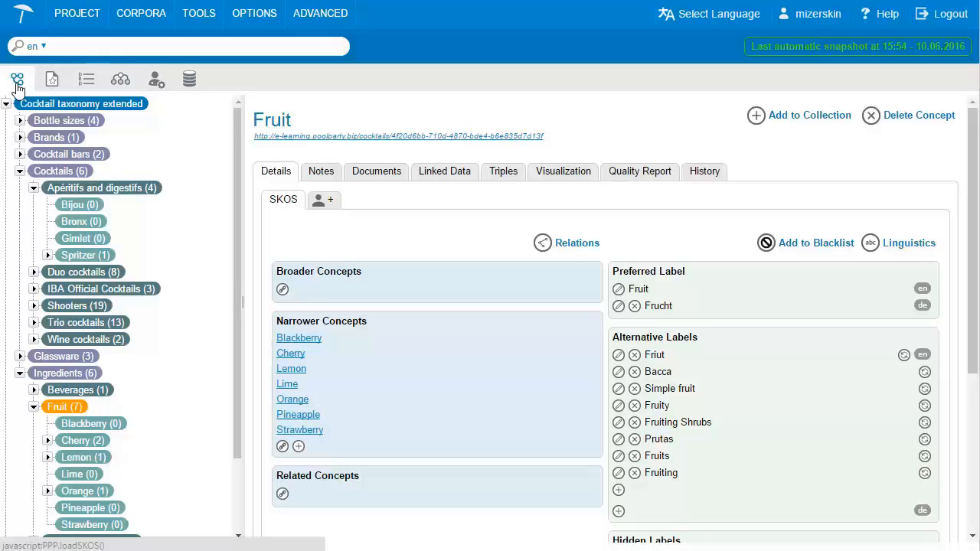
right_click(56, 175)
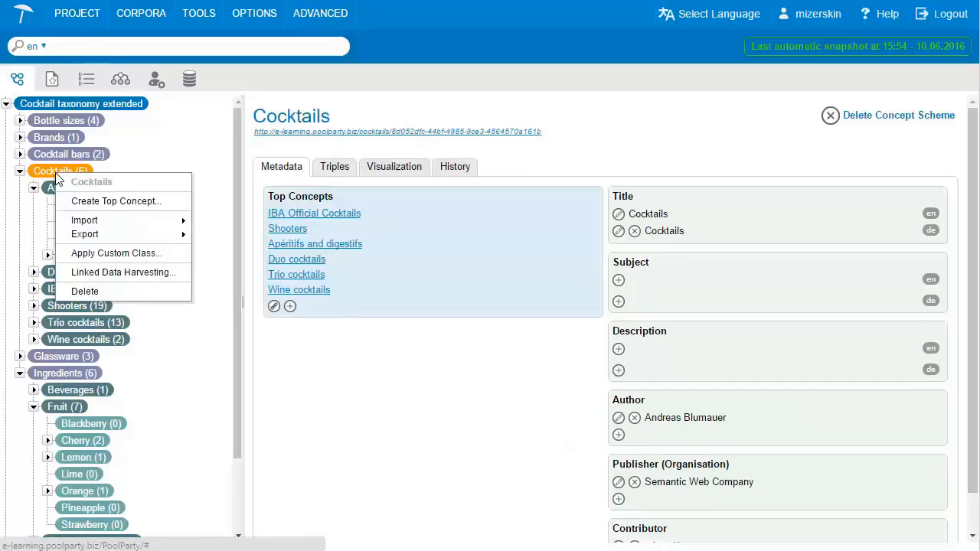
left_click(114, 255)
left_click(648, 283)
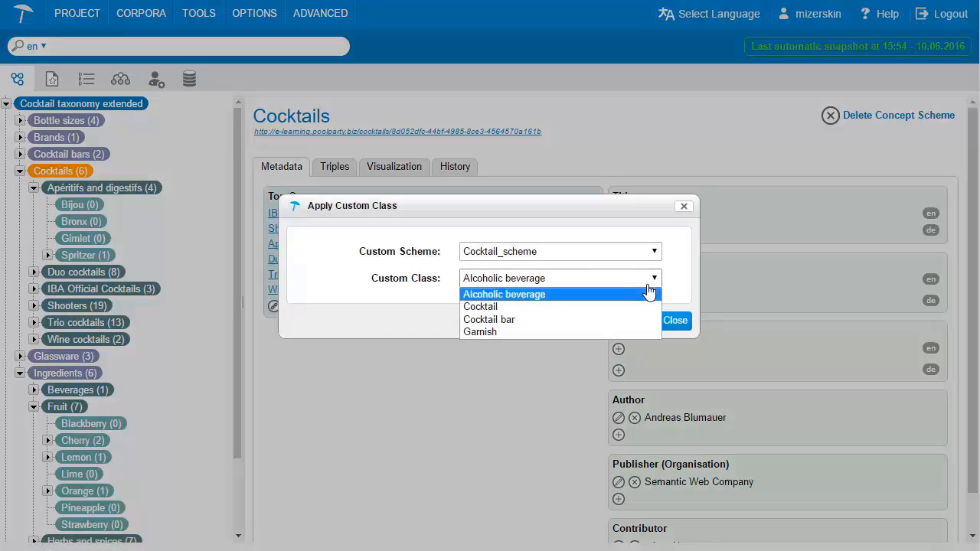
left_click(605, 306)
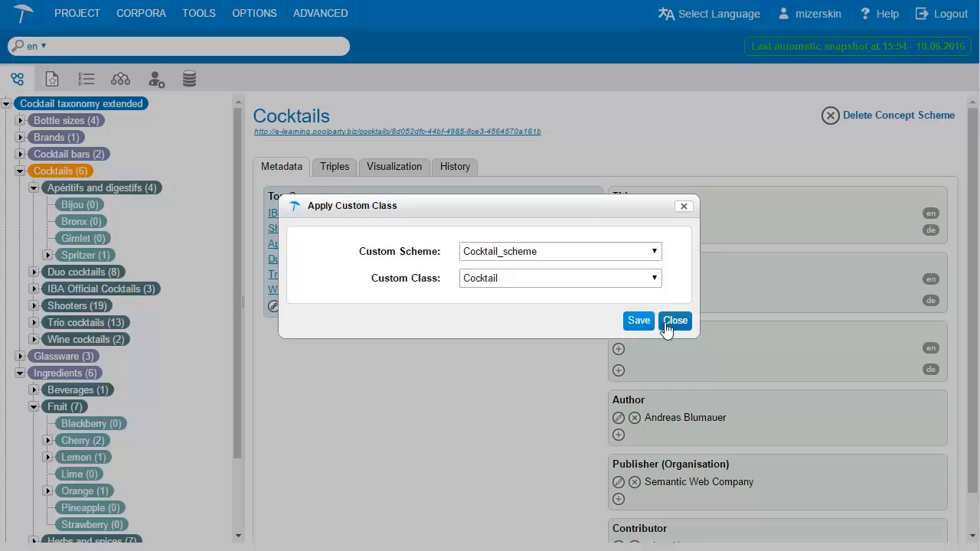
left_click(639, 321)
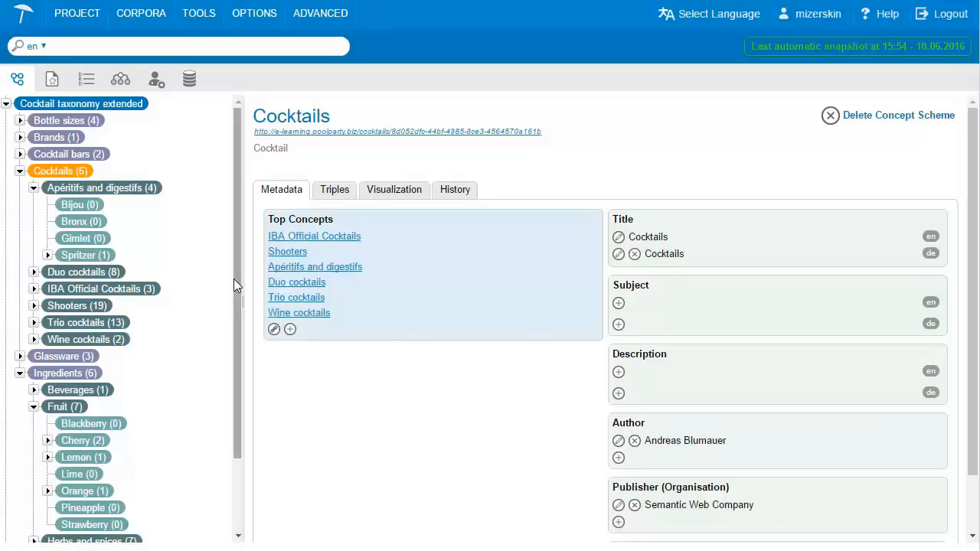
Apply the custom class Garnish from Cocktail_scheme to the Fruit concept and its subtree, and display Fruit's Cocktail scheme relations
left_click_drag(238, 237, 253, 336)
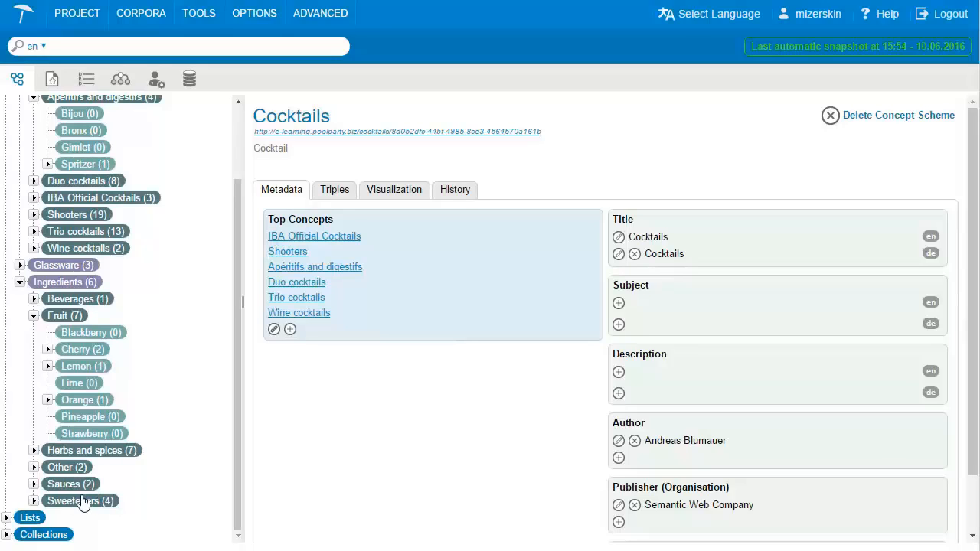
right_click(55, 316)
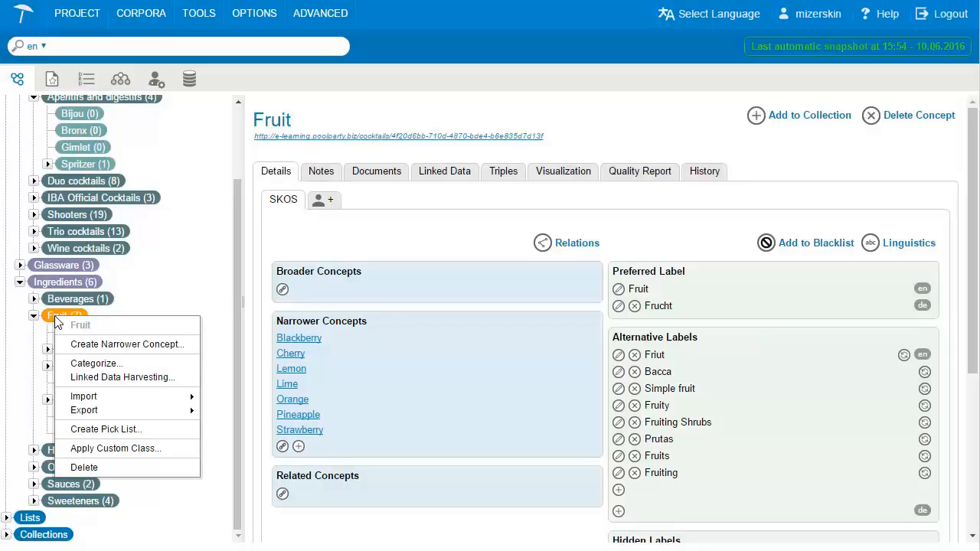
left_click(157, 450)
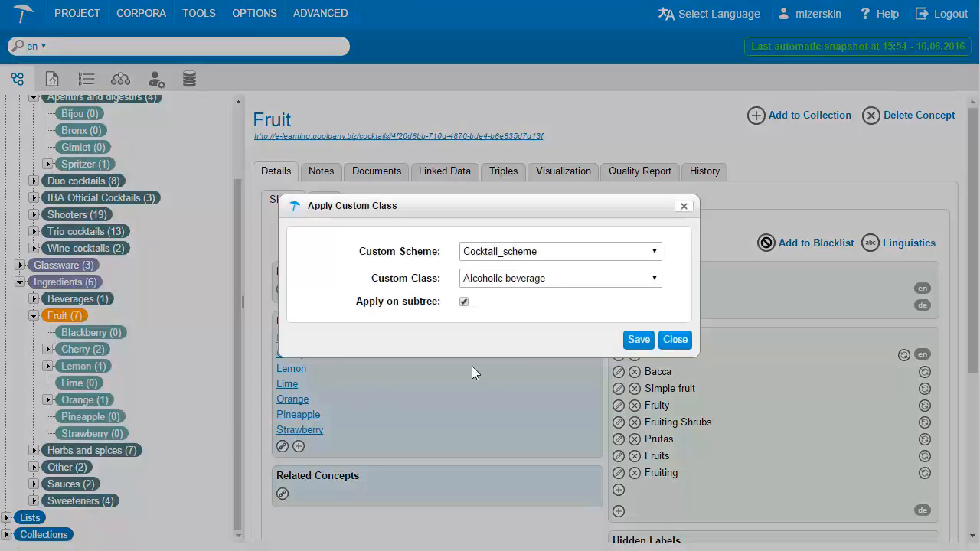
left_click(655, 285)
left_click(552, 334)
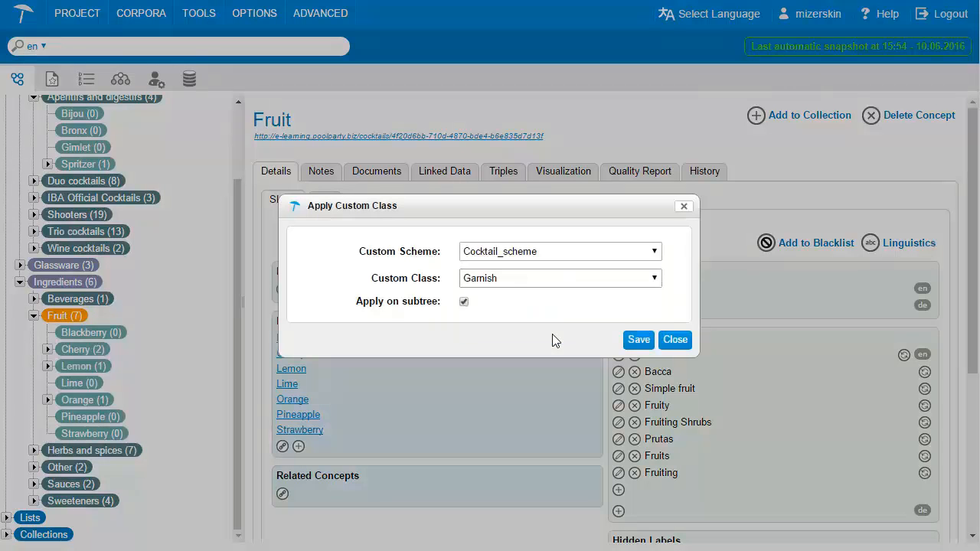
left_click(638, 339)
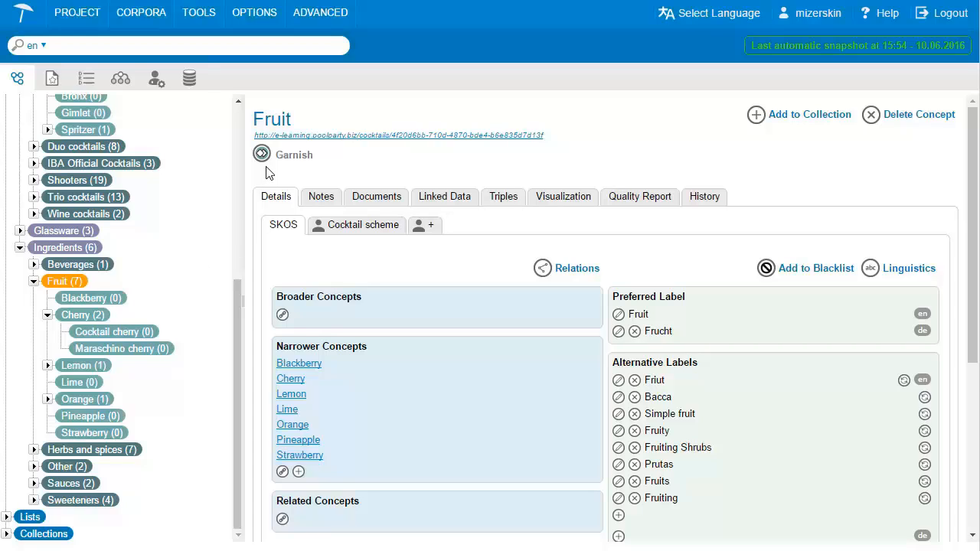
mouse_move(262, 153)
left_click(353, 225)
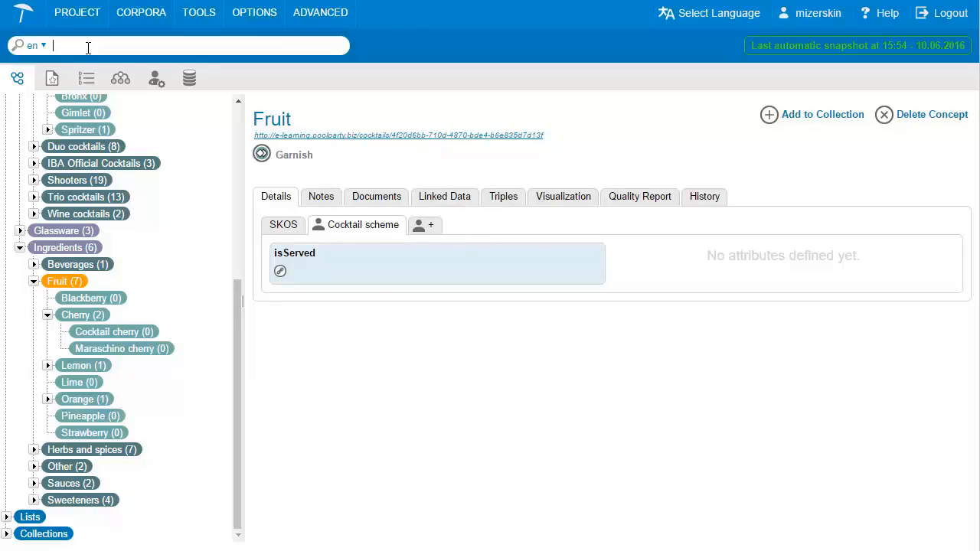
Search for the cocktail John Collins and, in its Cocktail scheme, link Cocktail cherry as hasGarnish and Tom Collins as isVariantOf
type("john")
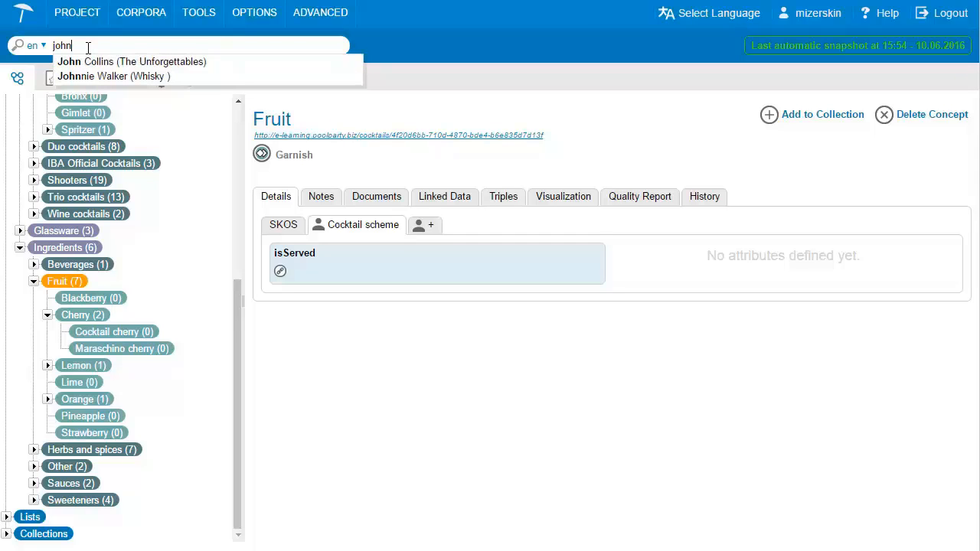
left_click(155, 63)
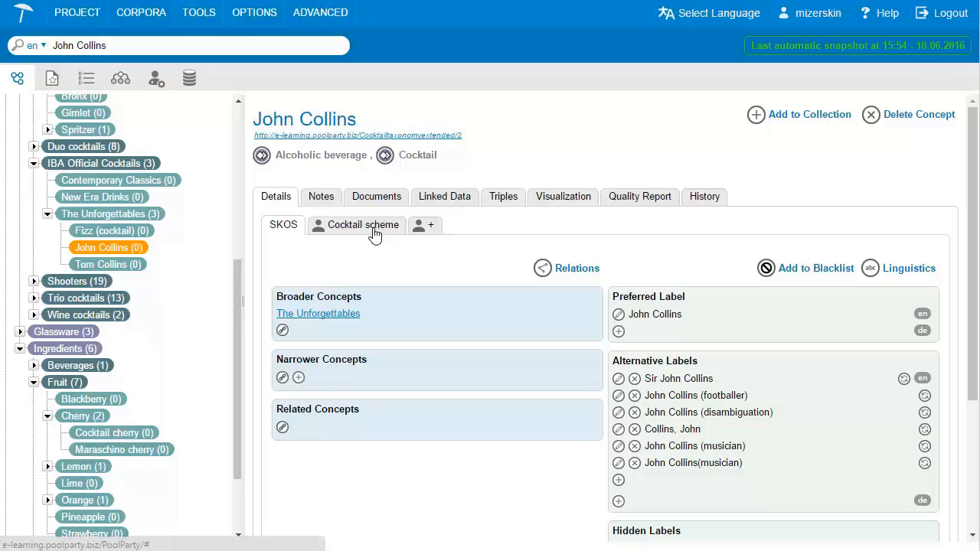
left_click(374, 232)
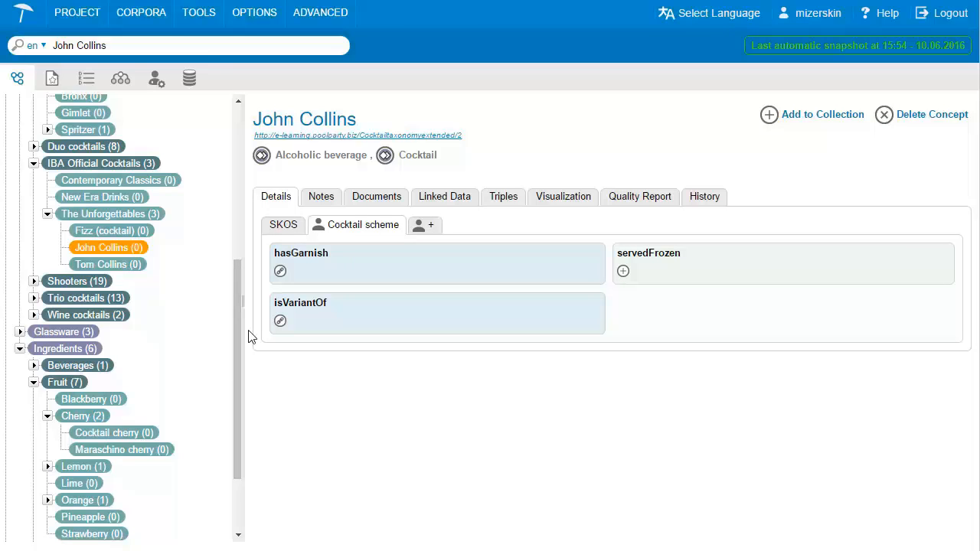
left_click_drag(235, 354, 247, 474)
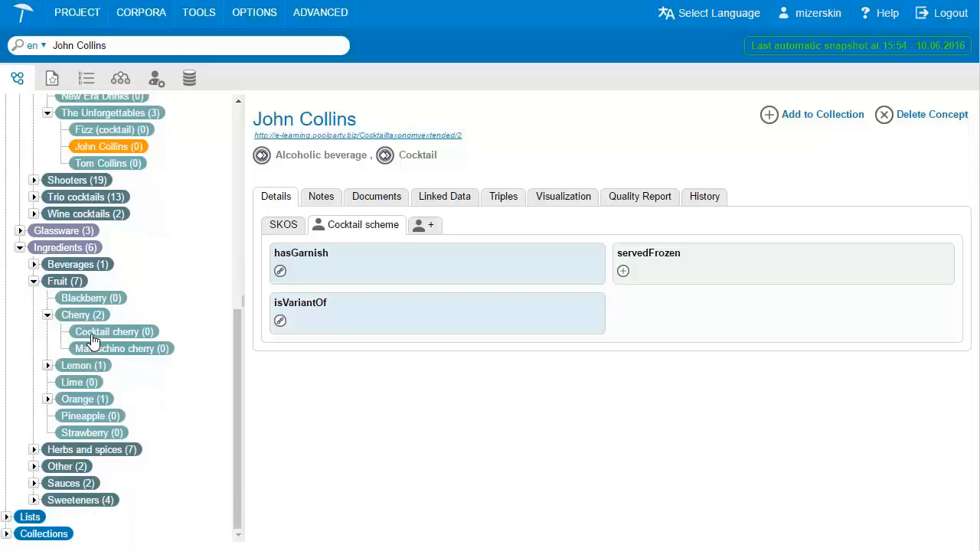
left_click_drag(92, 340, 368, 270)
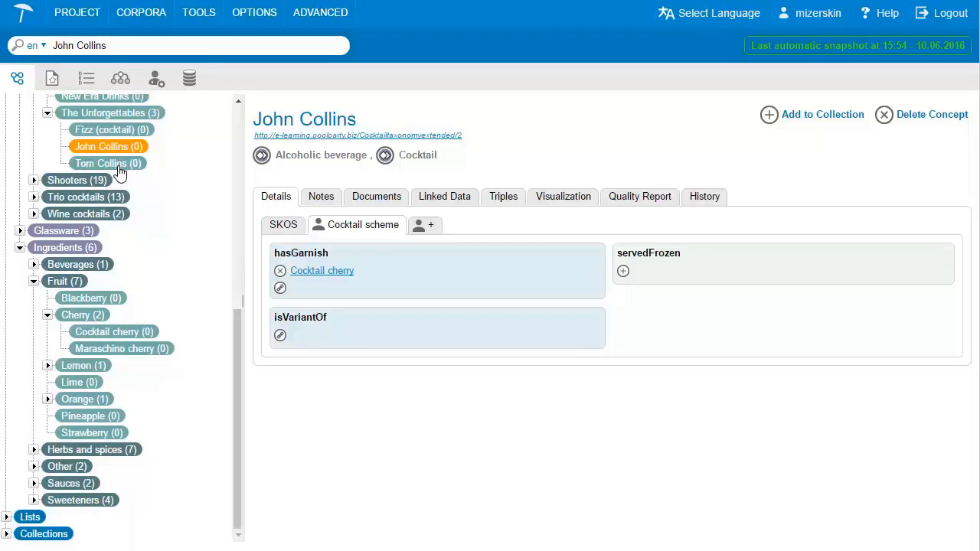
left_click_drag(119, 172, 379, 344)
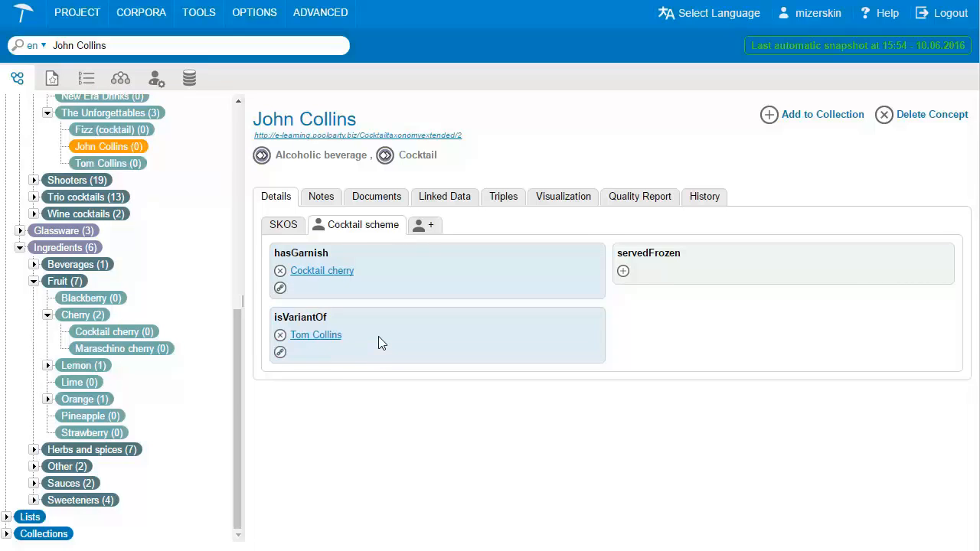
Set the servedFrozen attribute of John Collins to true, and check the Cocktail scheme relations of its linked Cocktail cherry
left_click(623, 273)
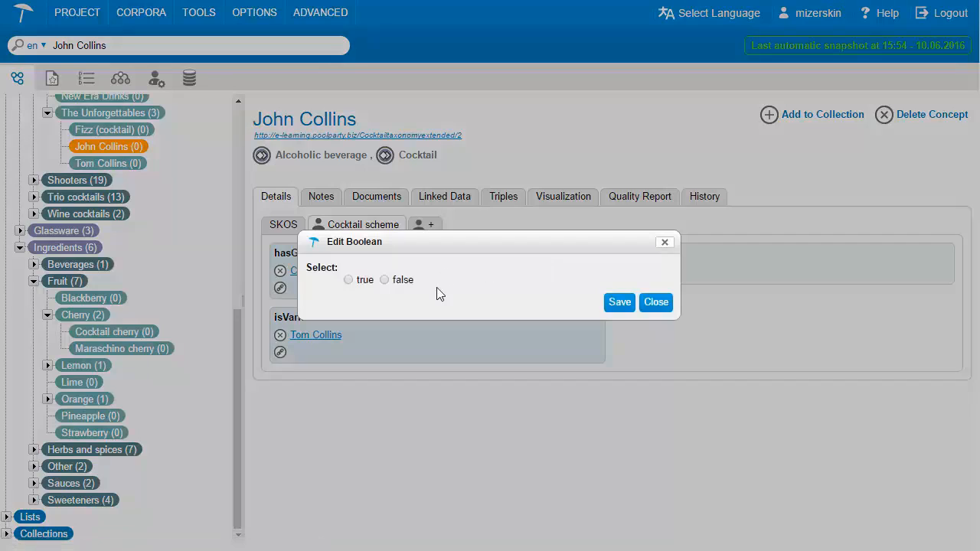
left_click(349, 280)
left_click(620, 303)
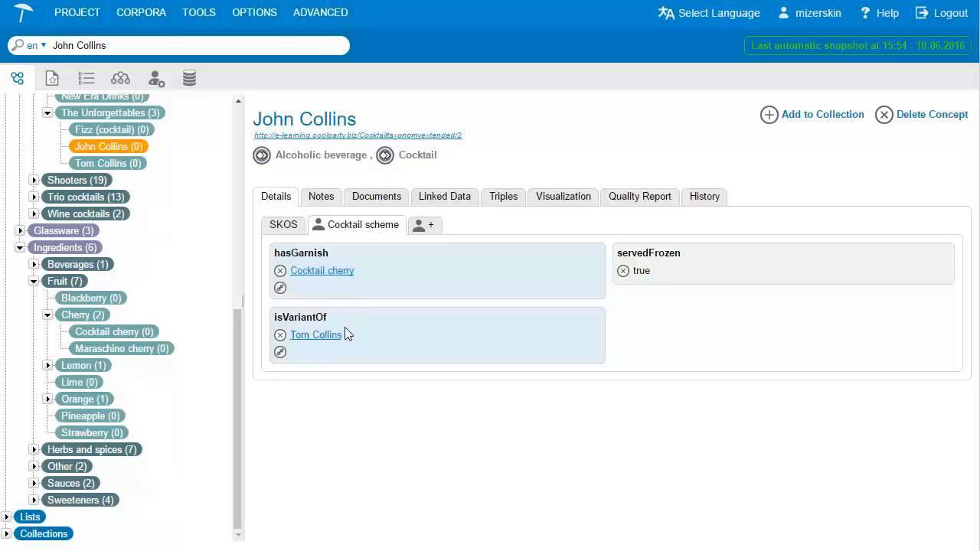
left_click(327, 272)
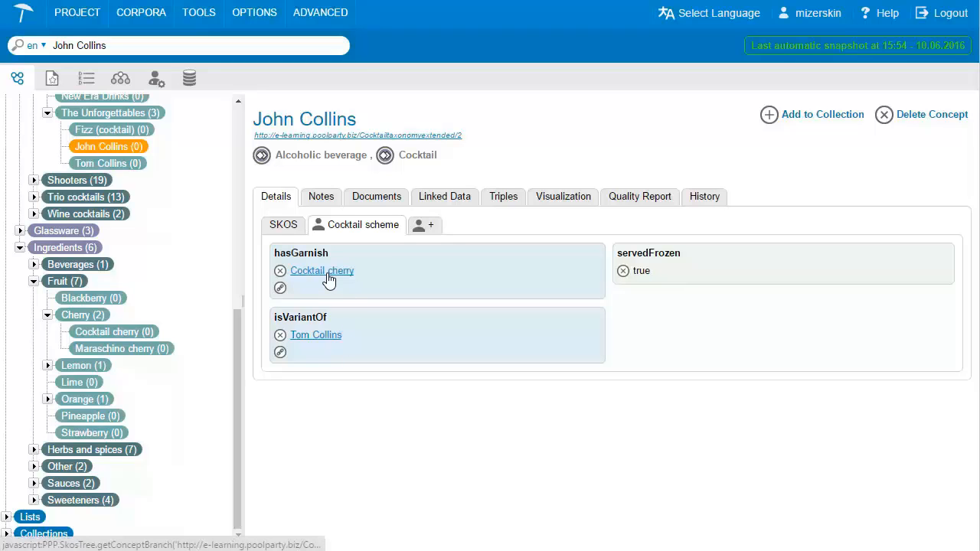
left_click(342, 227)
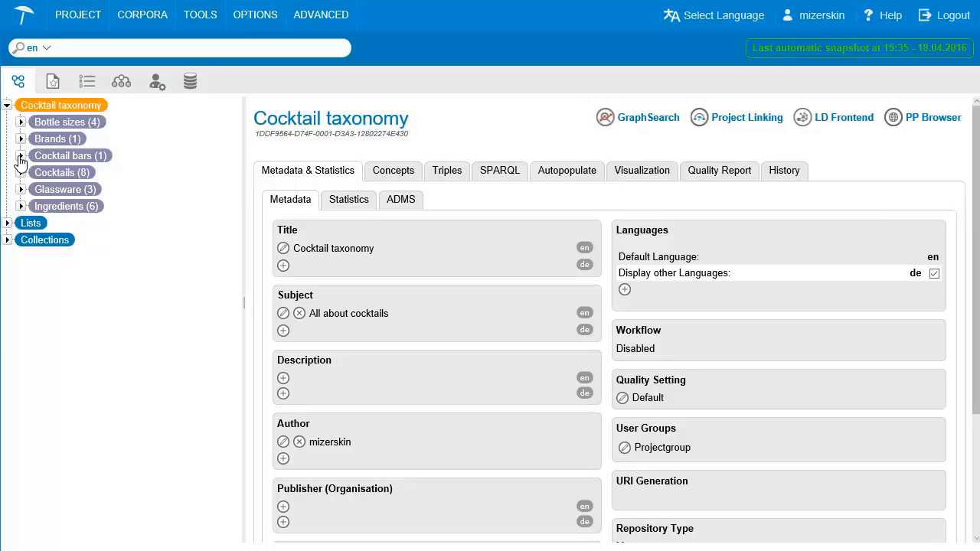
Examine the Cocktail recommender scheme attributes of Fifty Five Bar under the London cocktail bars
left_click(21, 156)
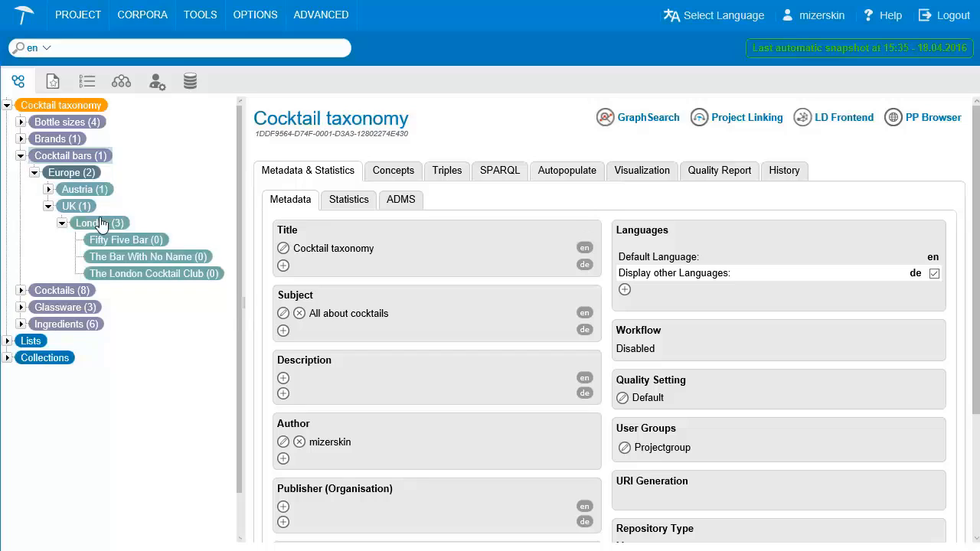
left_click(112, 242)
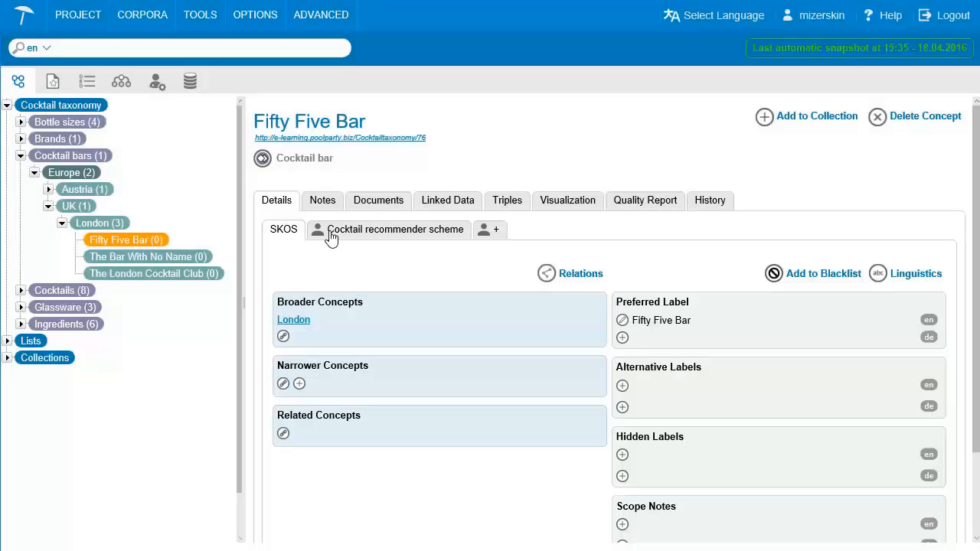
left_click(373, 232)
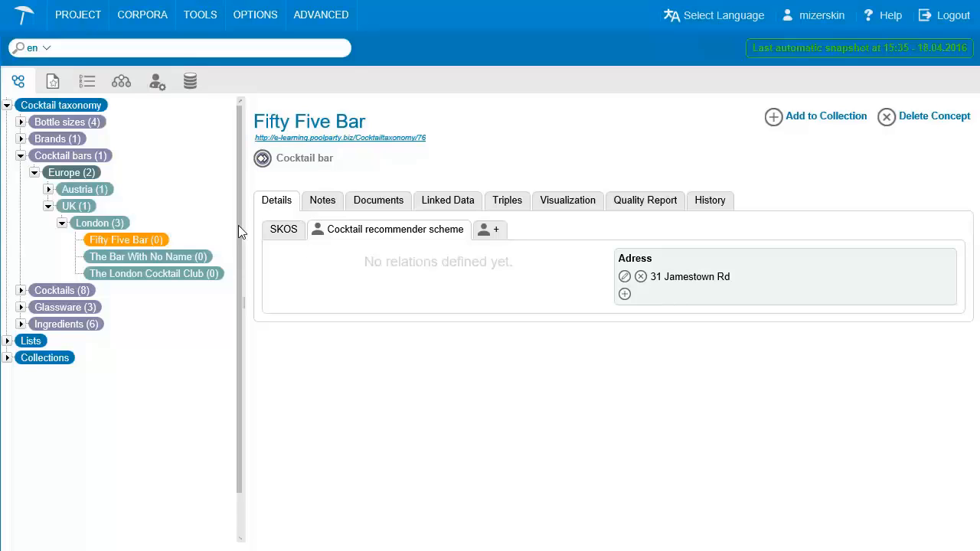
Link the American bottle size 25.36 to the Absolut vodka brand through the hasBottle relation of the Cocktail recommender scheme
left_click(21, 139)
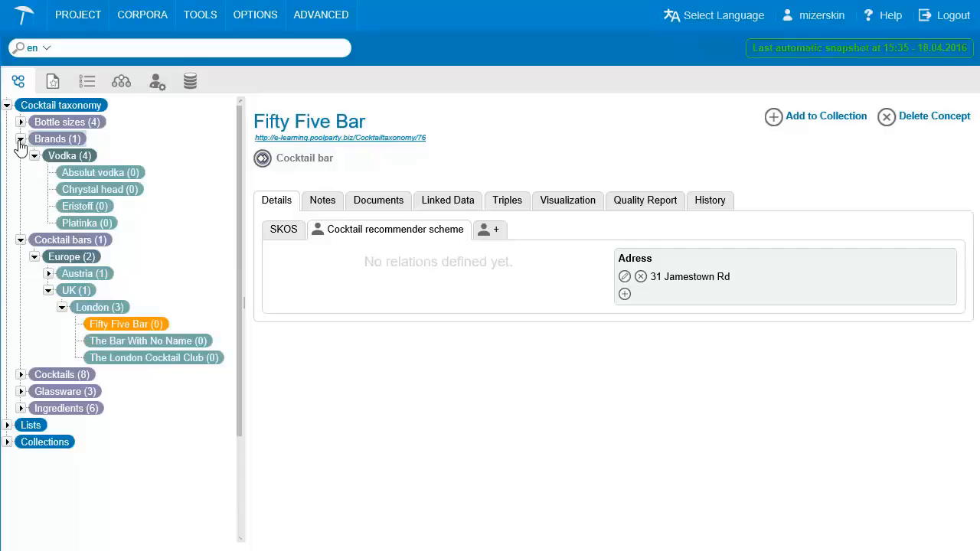
left_click(82, 181)
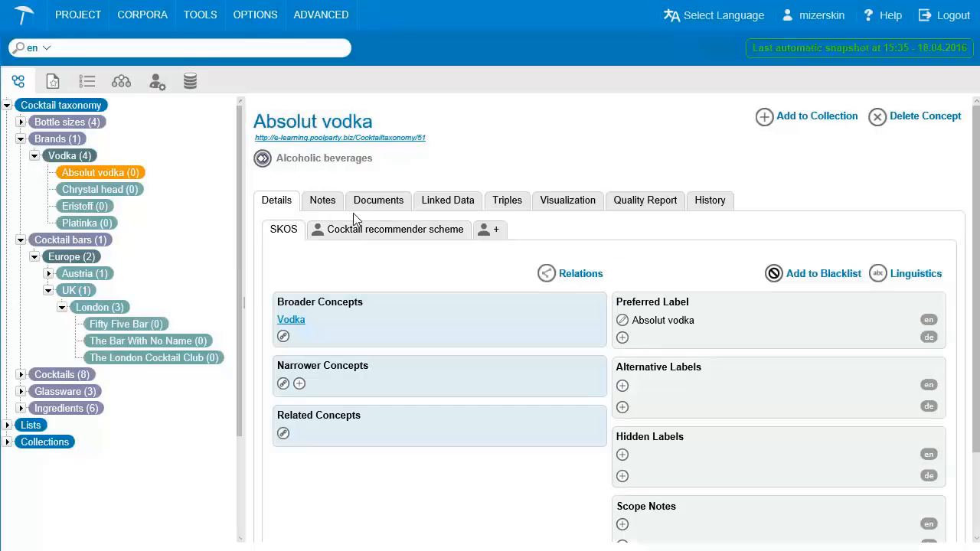
left_click(382, 237)
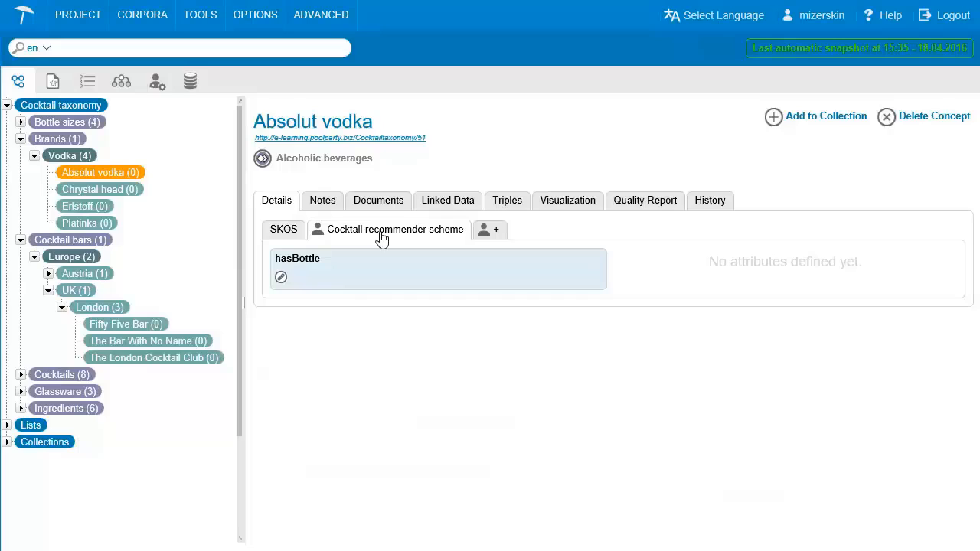
left_click(20, 123)
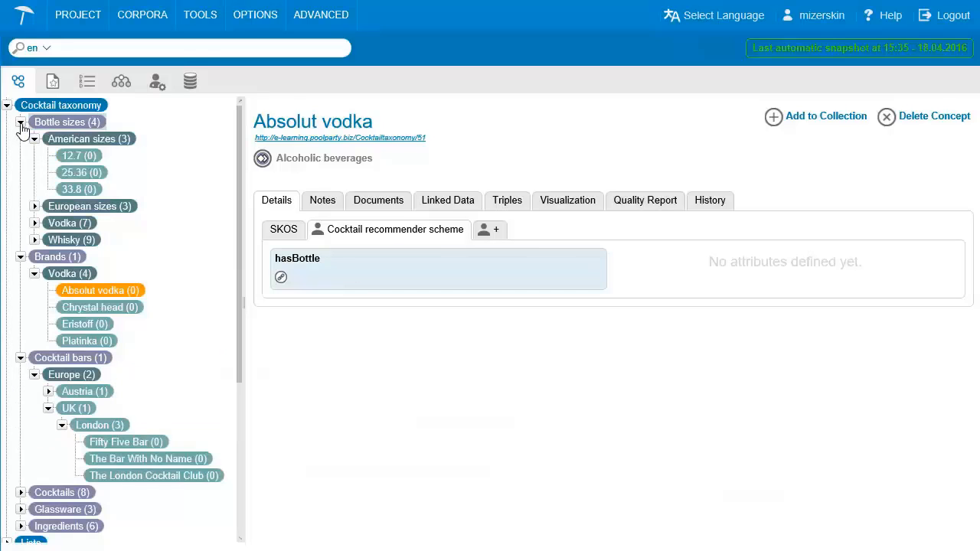
left_click(34, 206)
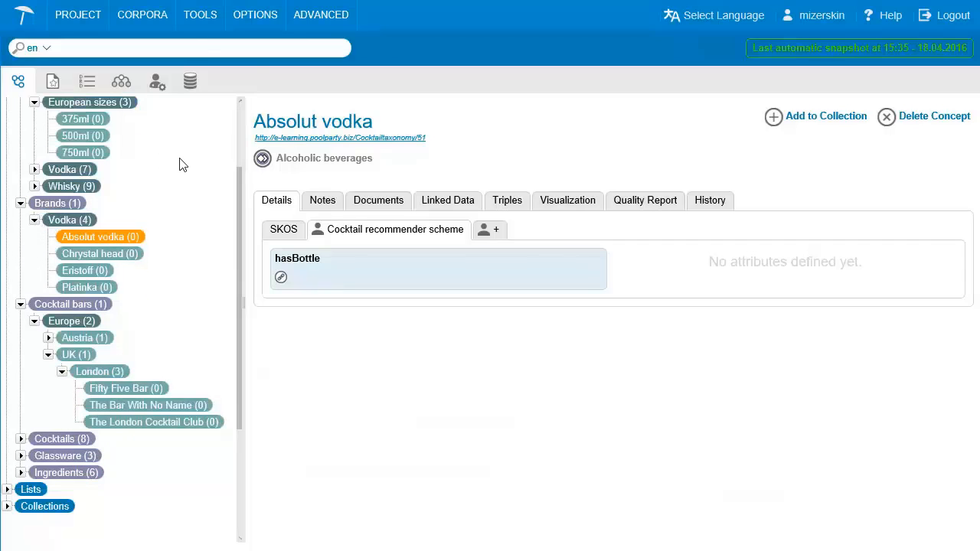
scroll(179, 160, "up", 3)
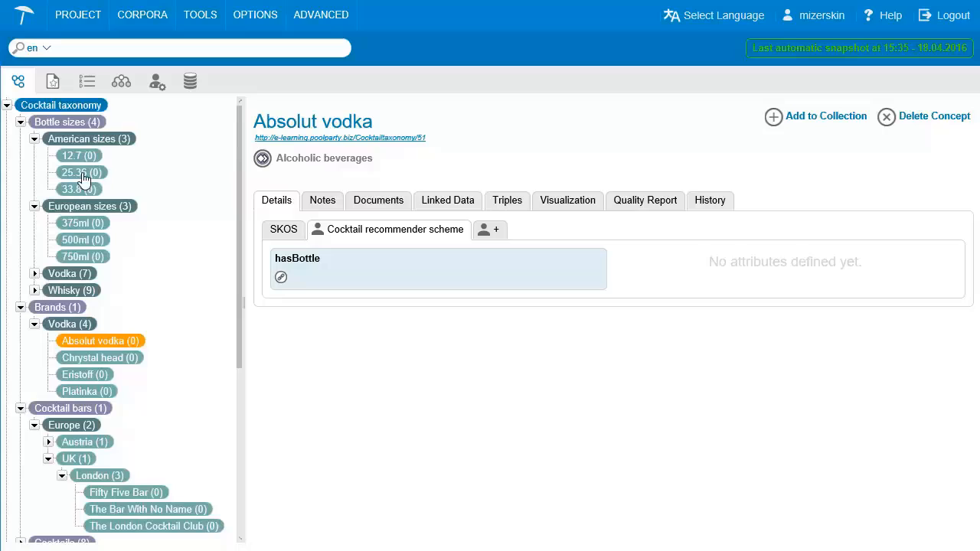
left_click_drag(211, 228, 348, 274)
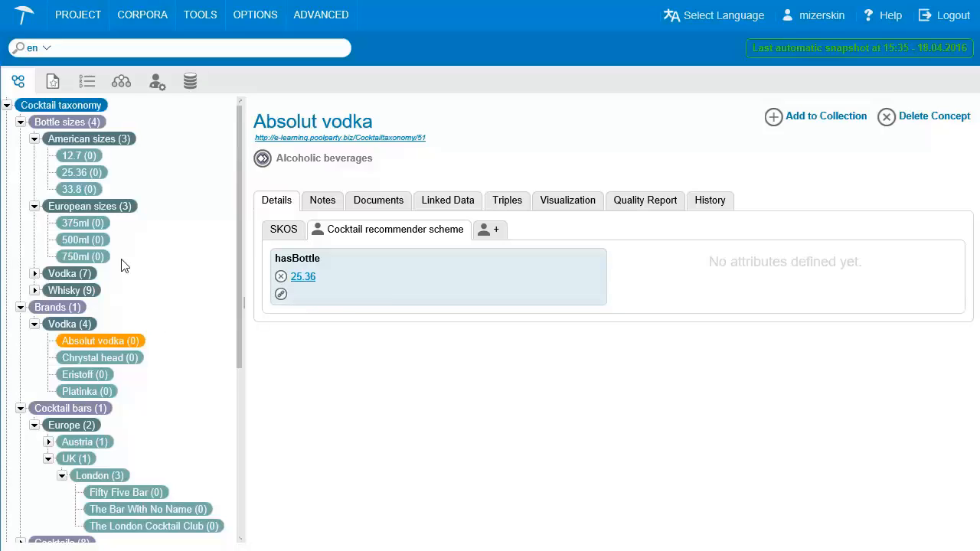
Link the bottle size 25.36 to Chrystal head through hasBottle, and check the size's inverse relations in the Cocktail recommender scheme
left_click(127, 360)
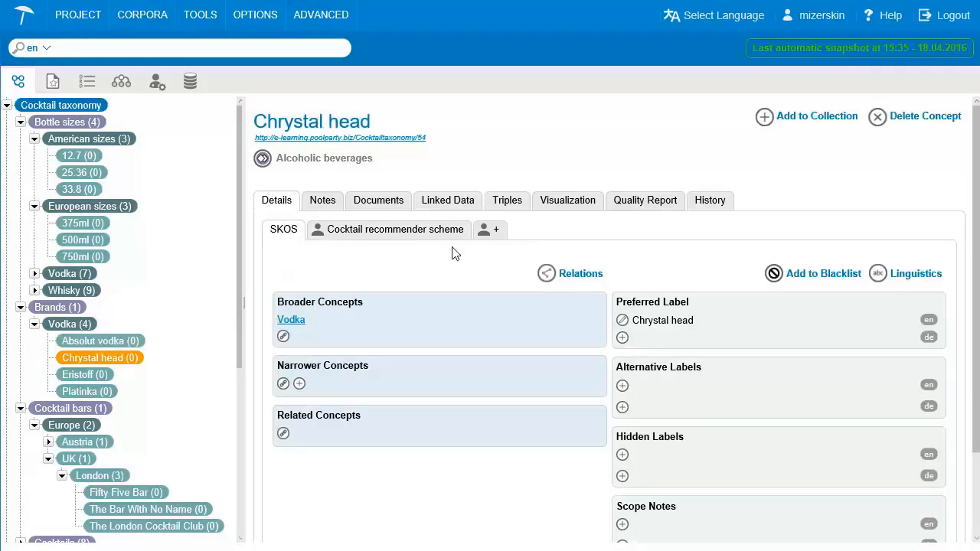
left_click(420, 235)
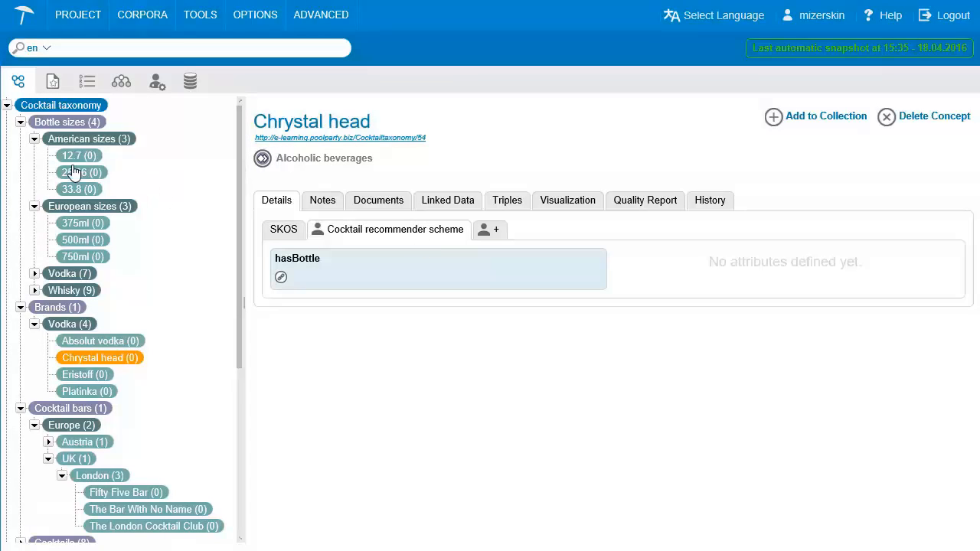
left_click_drag(75, 179, 334, 282)
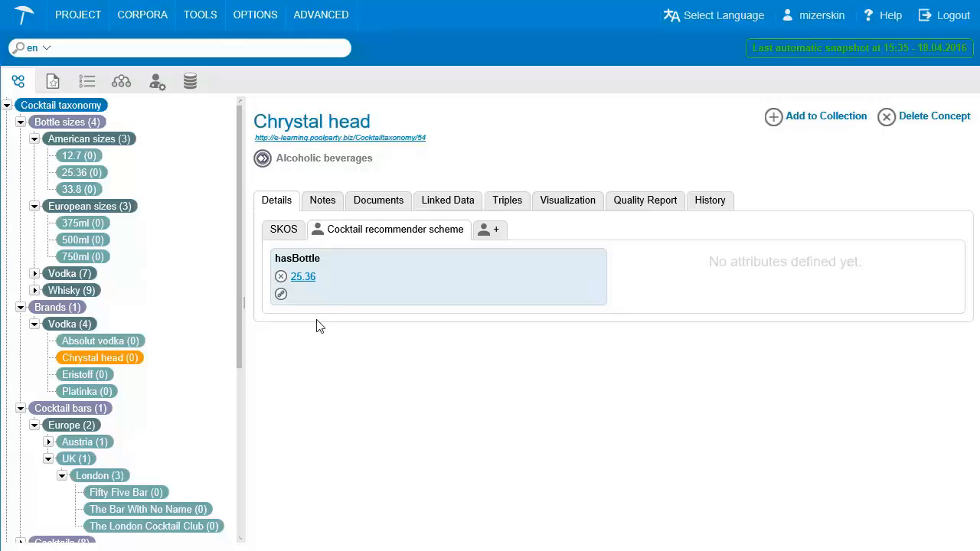
left_click(303, 277)
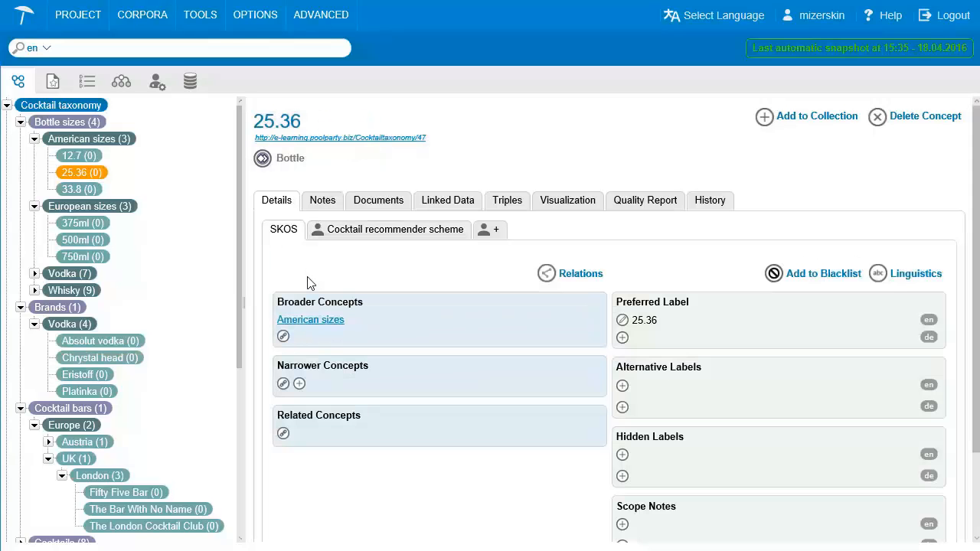
left_click(350, 233)
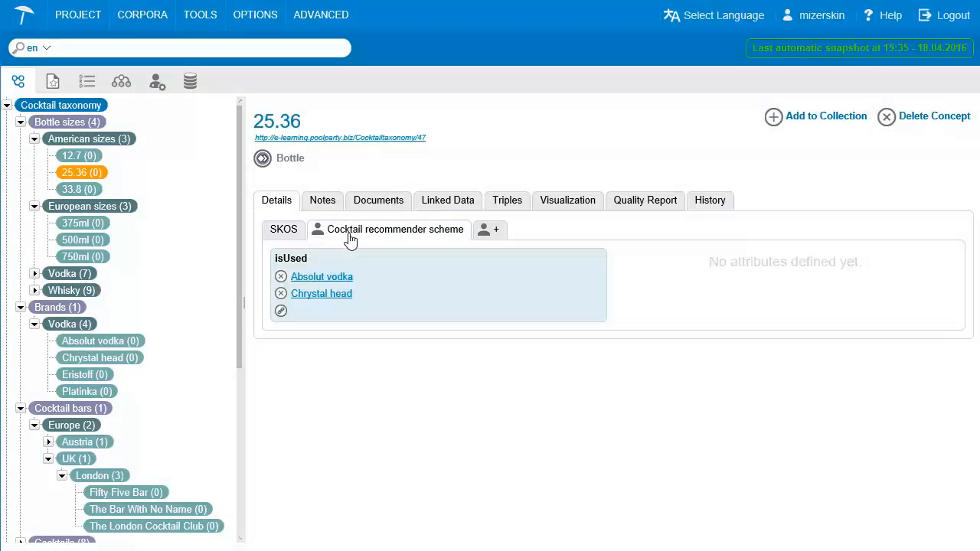